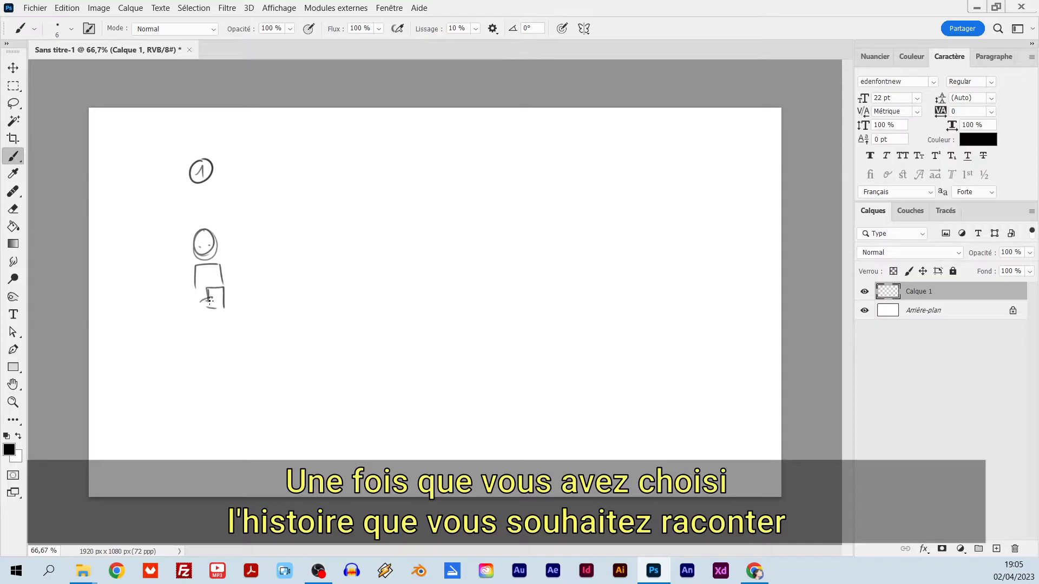
Step: Finish the first figure's arms and hair, and handwrite the caption "REÇOIT INSTRUCTIONS" below it
drag(221, 265, 234, 310)
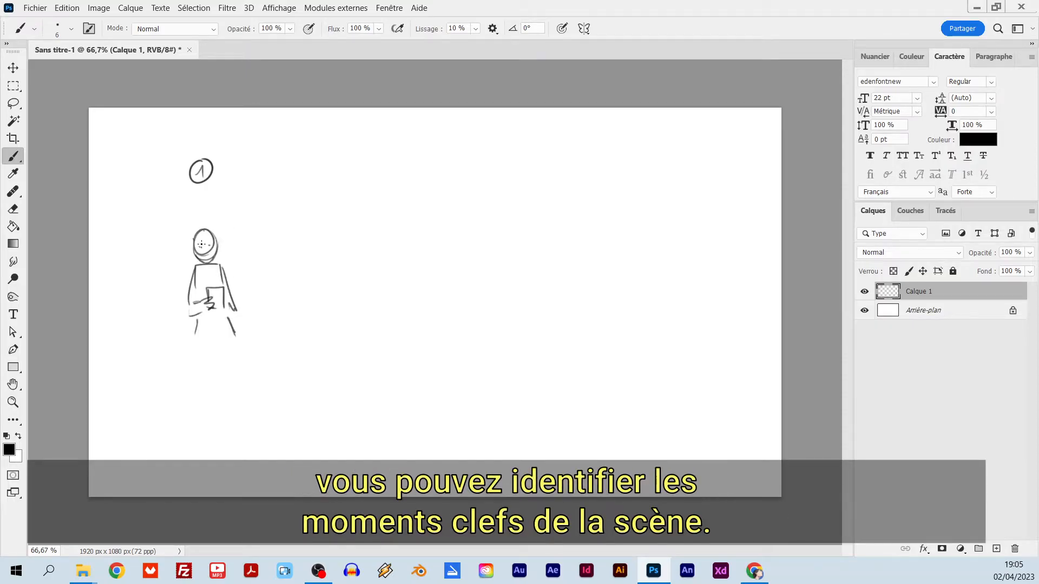
drag(186, 250, 206, 227)
drag(178, 356, 181, 363)
mouse_move(187, 353)
mouse_down()
mouse_move(187, 363)
mouse_move(233, 345)
mouse_up()
drag(239, 342, 235, 351)
drag(243, 341, 253, 347)
drag(255, 339, 265, 346)
drag(268, 336, 269, 345)
drag(272, 335, 286, 348)
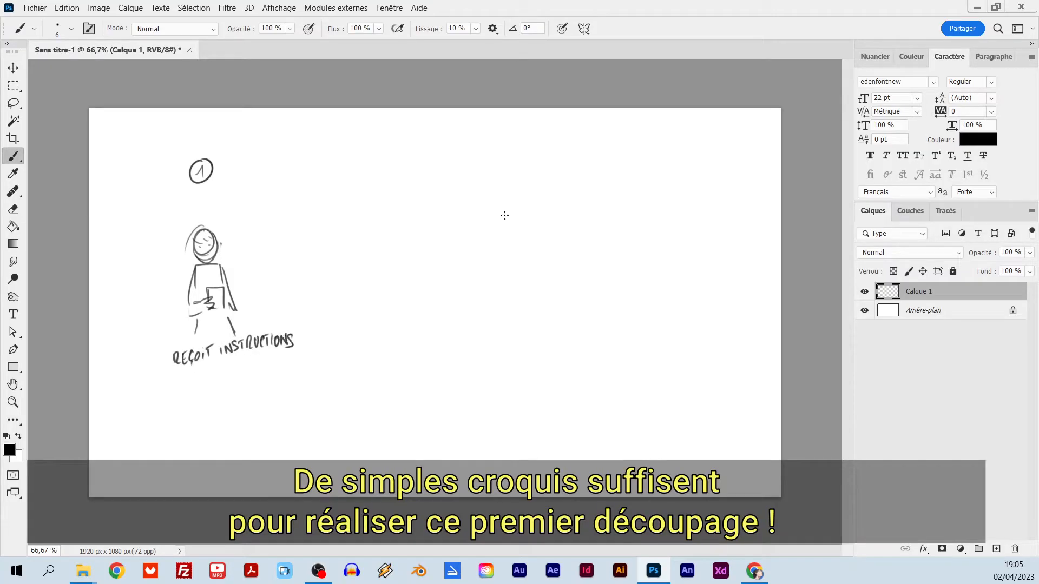
Step: Sketch key moment 2 with a circled number and a standing figure in front of a large round opening with a ground line
drag(343, 176, 349, 179)
drag(350, 163, 342, 164)
drag(343, 229, 344, 252)
drag(338, 248, 320, 291)
mouse_move(323, 283)
mouse_down()
mouse_move(335, 262)
mouse_move(337, 277)
mouse_up()
drag(355, 248, 375, 282)
mouse_move(356, 261)
mouse_down()
mouse_move(357, 291)
mouse_move(327, 338)
mouse_up()
drag(337, 303, 352, 297)
drag(356, 281, 364, 346)
mouse_move(346, 301)
mouse_down()
mouse_move(298, 243)
mouse_move(388, 321)
mouse_move(352, 206)
mouse_up()
drag(375, 332, 432, 331)
drag(294, 328, 322, 326)
Step: Handwrite the caption "SORT DU VAISSEAU" below the second sketch
drag(320, 371, 399, 366)
drag(410, 352, 406, 366)
mouse_move(415, 352)
mouse_down()
mouse_move(412, 365)
mouse_move(422, 366)
mouse_up()
drag(424, 351, 429, 351)
Step: Sketch key moment 3 as a small flying figure with stars and a circled number, captioned "VOL DANS L'ESPACE"
drag(488, 163, 487, 176)
mouse_move(491, 157)
mouse_down()
mouse_move(490, 180)
mouse_move(495, 158)
mouse_up()
mouse_move(497, 238)
mouse_down()
mouse_move(505, 261)
mouse_move(487, 256)
mouse_move(497, 271)
mouse_move(489, 247)
mouse_move(512, 243)
mouse_up()
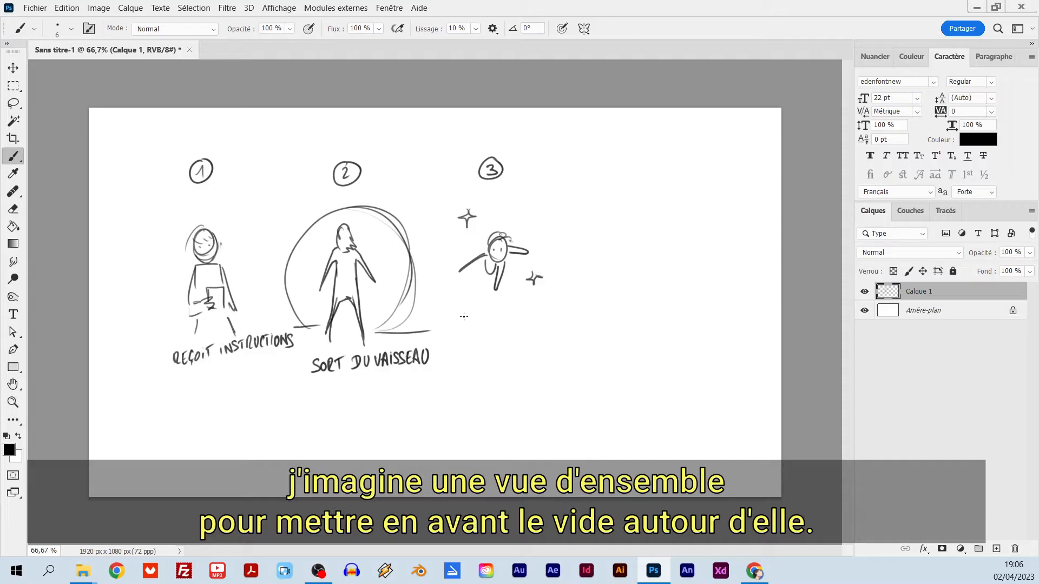
mouse_move(501, 310)
mouse_down()
mouse_move(523, 319)
mouse_move(466, 347)
mouse_move(494, 339)
mouse_move(511, 347)
mouse_up()
drag(519, 333, 518, 338)
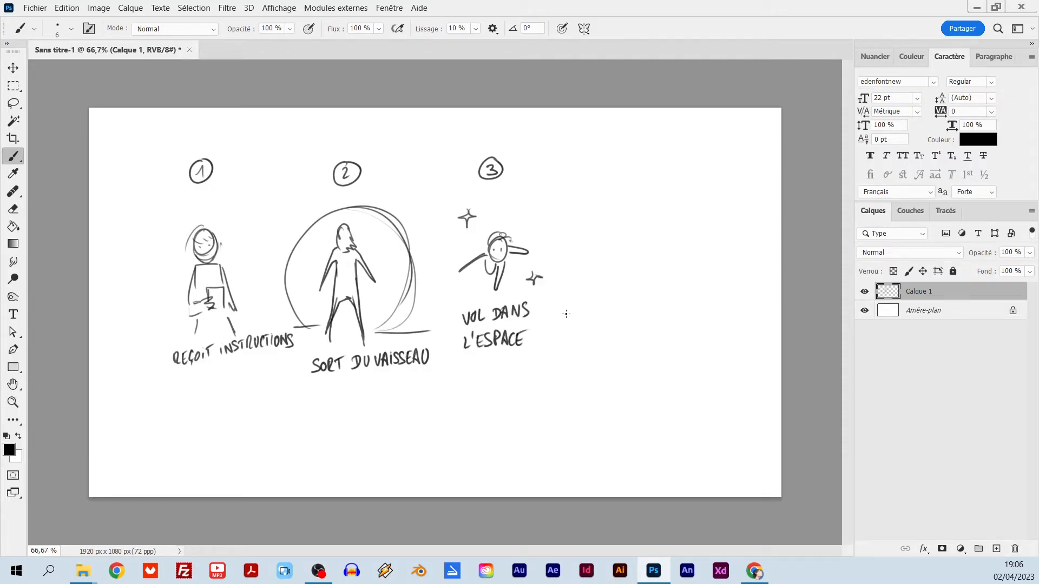
Step: Draw a frightened close-up face with wide eyes, a downturned mouth and loose hair strokes beside the third sketch
mouse_move(642, 227)
mouse_down()
mouse_move(654, 255)
mouse_move(638, 223)
mouse_up()
drag(615, 255, 621, 247)
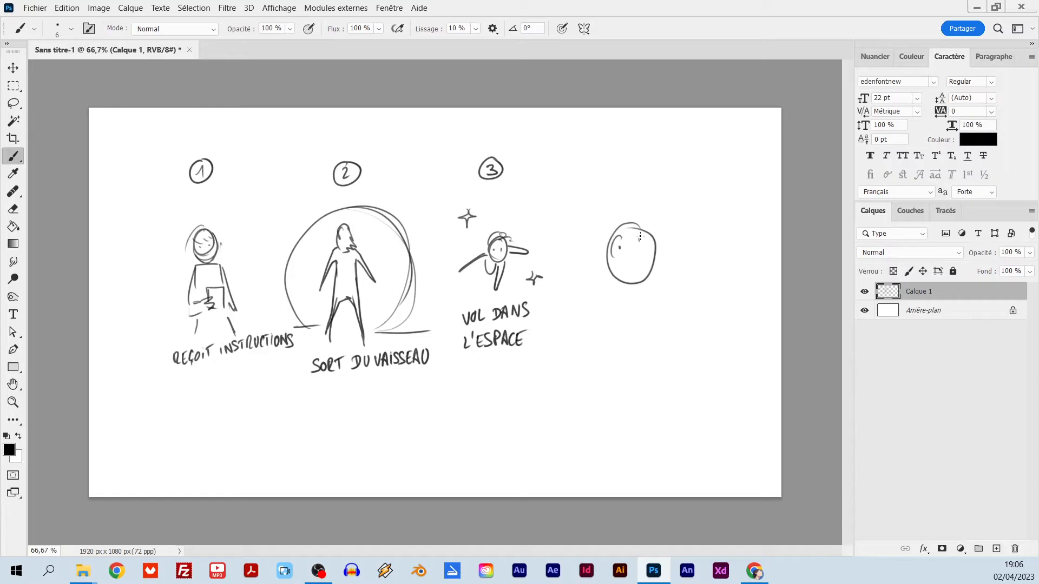
drag(604, 235, 626, 208)
drag(629, 209, 645, 216)
drag(651, 222, 665, 226)
Step: Caption the face sketch "DÉCOUVRE QUELQUE CHOSE", number it with a circled 4, and add loose strokes beside the face
drag(591, 306, 592, 319)
drag(592, 306, 605, 320)
drag(599, 304, 609, 300)
drag(624, 162, 619, 163)
drag(621, 309, 663, 309)
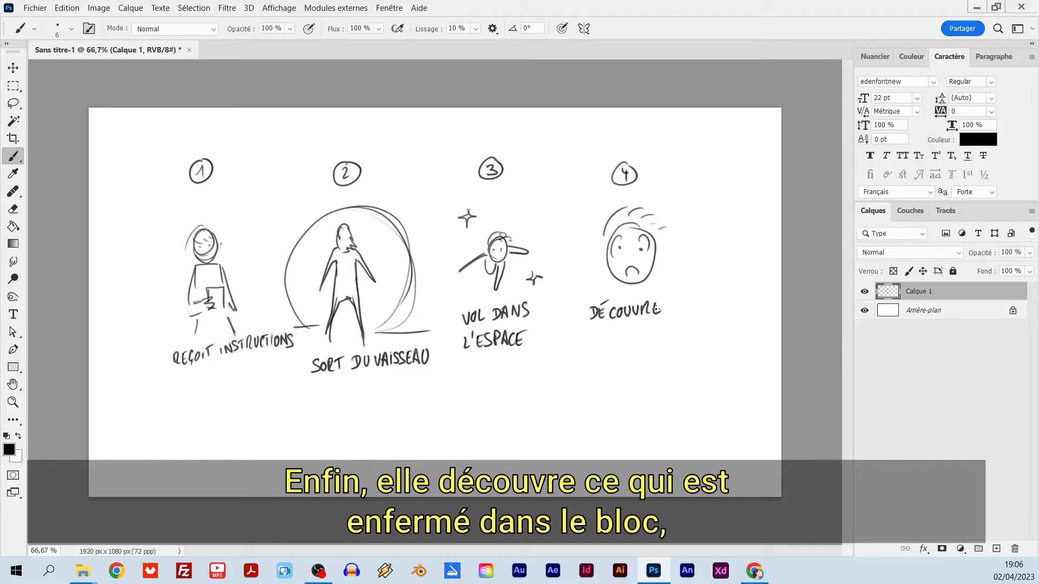
drag(596, 331, 594, 341)
mouse_move(597, 328)
mouse_down()
mouse_move(629, 344)
mouse_move(638, 328)
mouse_move(674, 325)
mouse_up()
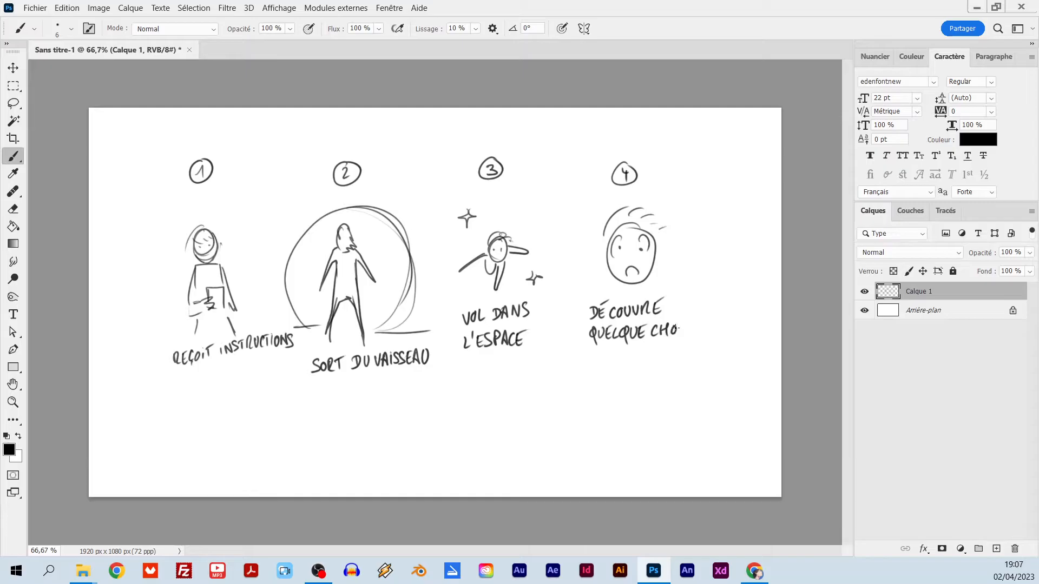
drag(677, 256, 679, 270)
Step: Fade the key-moment sketch layer and draw a large rectangular page frame on a new layer
drag(981, 252, 952, 253)
click(996, 549)
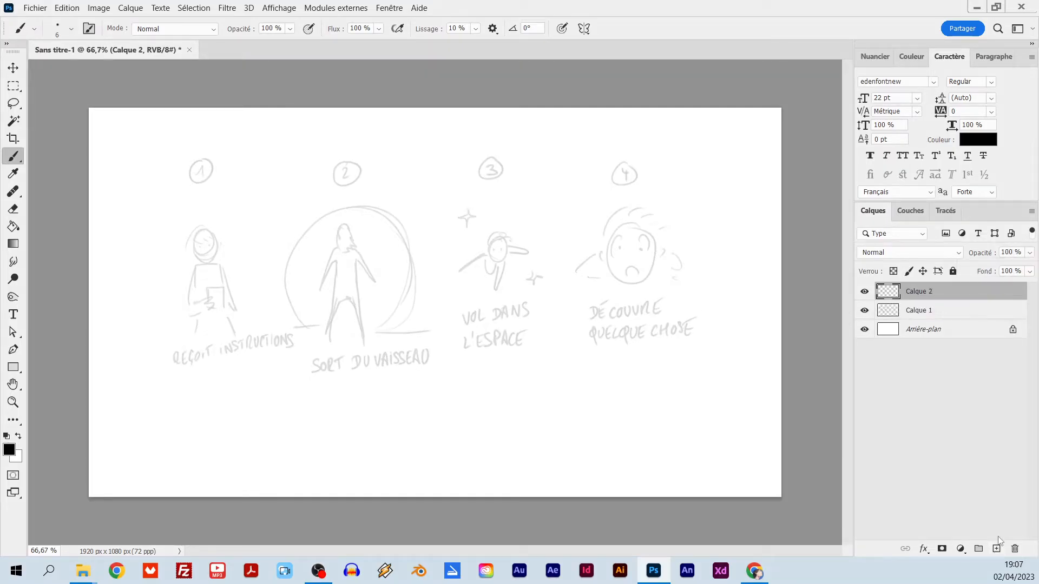
drag(237, 187, 235, 417)
mouse_move(238, 186)
mouse_down()
mouse_move(626, 190)
mouse_move(613, 428)
mouse_up()
drag(237, 420, 630, 420)
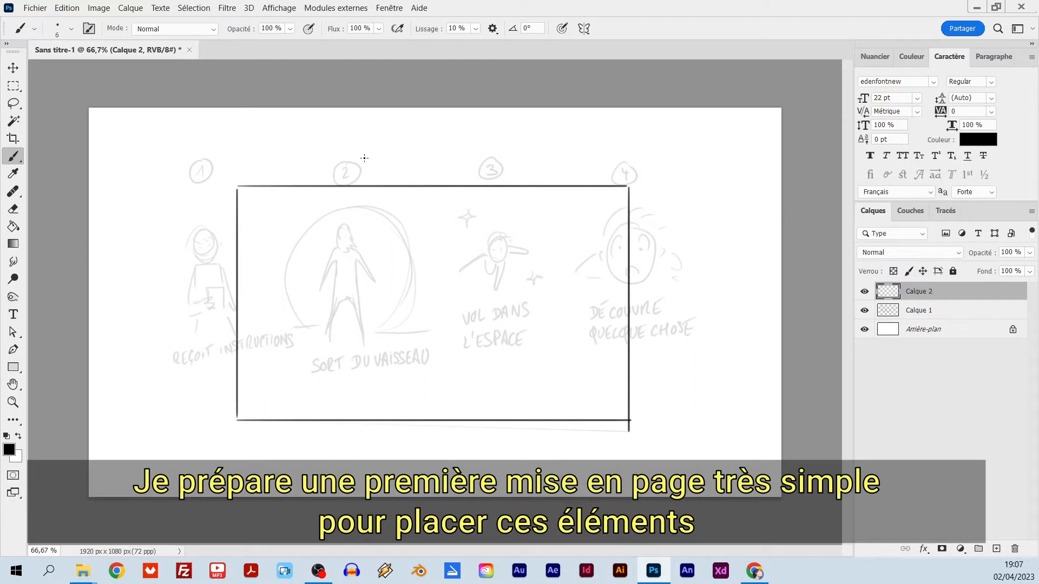
Step: Sketch a long-haired woman holding a tablet in the left part of the page frame
mouse_move(283, 287)
mouse_down()
mouse_move(292, 270)
mouse_move(288, 305)
mouse_up()
mouse_move(269, 315)
mouse_down()
mouse_move(288, 307)
mouse_move(248, 380)
mouse_up()
mouse_move(306, 313)
mouse_down()
mouse_move(329, 383)
mouse_move(307, 373)
mouse_up()
click(282, 285)
click(295, 286)
mouse_move(285, 269)
mouse_down()
mouse_move(271, 290)
mouse_move(309, 305)
mouse_up()
mouse_move(273, 356)
mouse_down()
mouse_move(273, 383)
mouse_move(325, 409)
mouse_up()
drag(270, 385, 255, 409)
drag(265, 395, 260, 409)
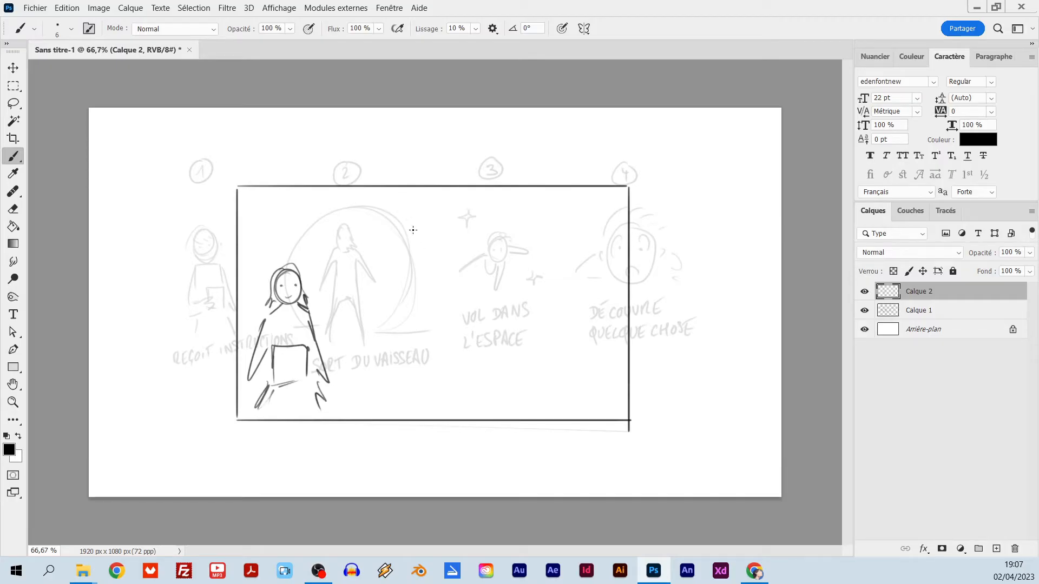
Step: Divide the page frame into one tall left panel and three stacked horizontal panels on the right
drag(376, 193, 379, 417)
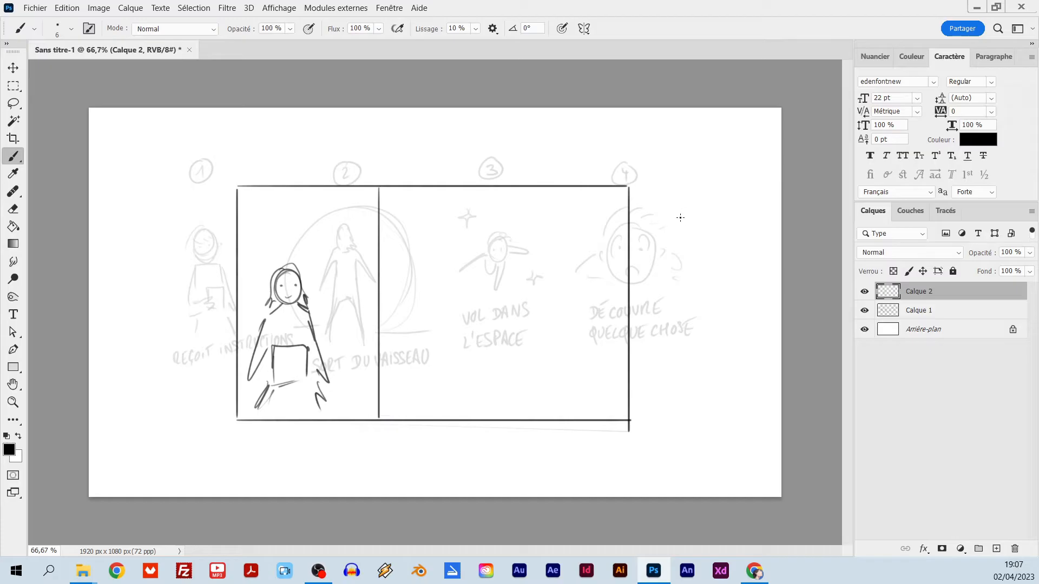
mouse_move(379, 256)
mouse_down()
mouse_move(550, 266)
mouse_move(628, 258)
mouse_up()
drag(379, 347, 627, 356)
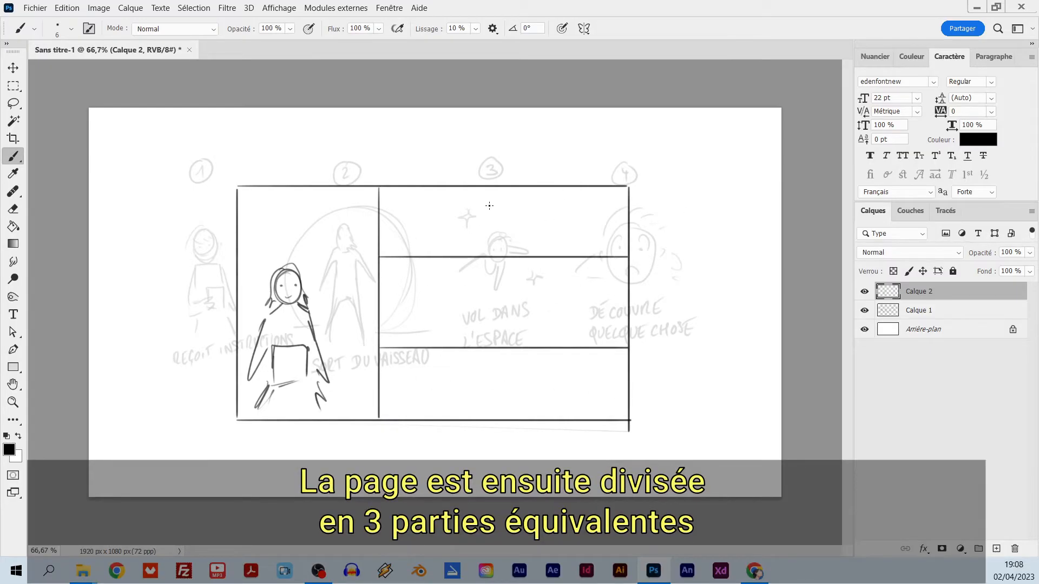
Step: Sketch a small standing figure in a round doorway with a ground line in the upper right panel
mouse_move(501, 226)
mouse_down()
mouse_move(482, 252)
mouse_move(491, 222)
mouse_up()
drag(385, 248, 611, 245)
mouse_move(444, 246)
mouse_down()
mouse_move(469, 188)
mouse_move(439, 241)
mouse_up()
drag(522, 191, 537, 253)
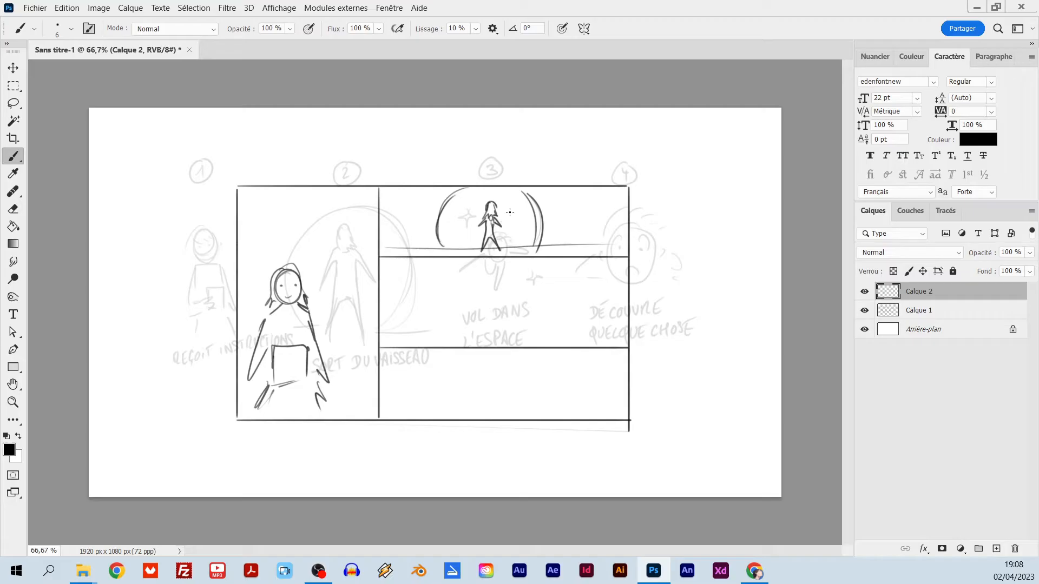
Step: Sketch the figure flying toward the viewer with outstretched arms in the middle right panel
mouse_move(486, 303)
mouse_down()
mouse_move(495, 288)
mouse_move(517, 288)
mouse_move(441, 329)
mouse_move(455, 322)
mouse_up()
mouse_move(514, 291)
mouse_down()
mouse_move(562, 299)
mouse_move(514, 304)
mouse_up()
mouse_move(474, 311)
mouse_down()
mouse_move(503, 333)
mouse_move(503, 347)
mouse_up()
drag(495, 290, 501, 306)
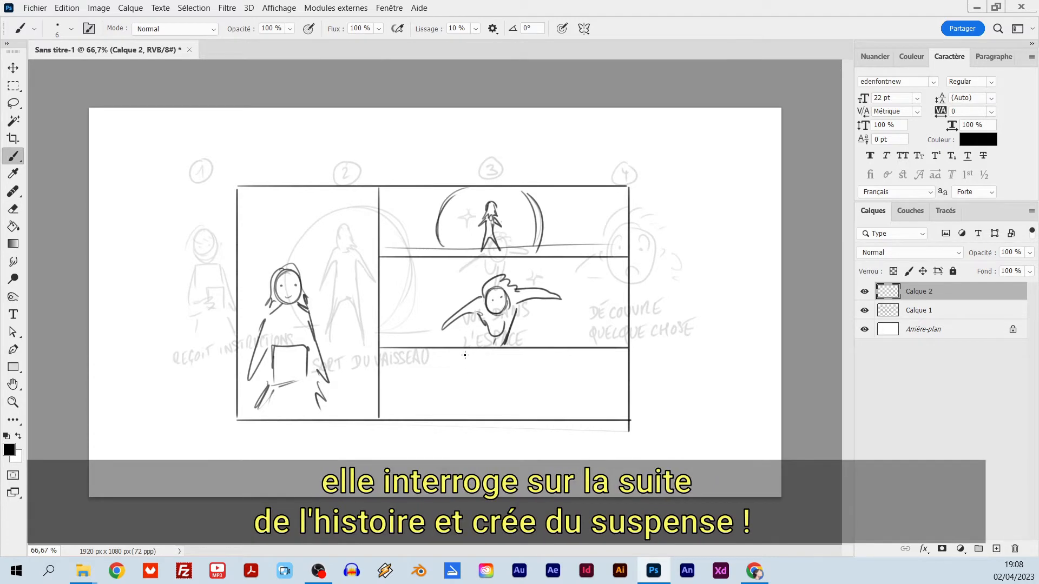
Step: Rough in a close-up of the face in the lower right panel
mouse_move(473, 397)
mouse_down()
mouse_move(528, 407)
mouse_move(539, 357)
mouse_move(470, 362)
mouse_up()
mouse_move(486, 357)
mouse_down()
mouse_move(511, 358)
mouse_move(475, 373)
mouse_up()
click(485, 370)
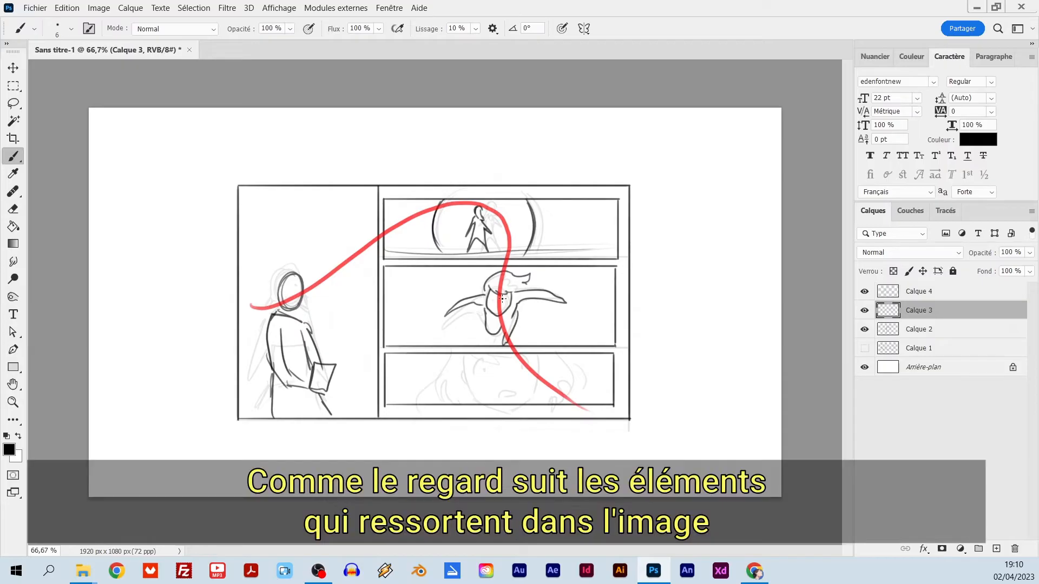
Step: Redraw the close-up face in the lower right panel with cleaner contours, features and hair on layer Calque 3
drag(497, 366, 522, 401)
drag(580, 357, 566, 404)
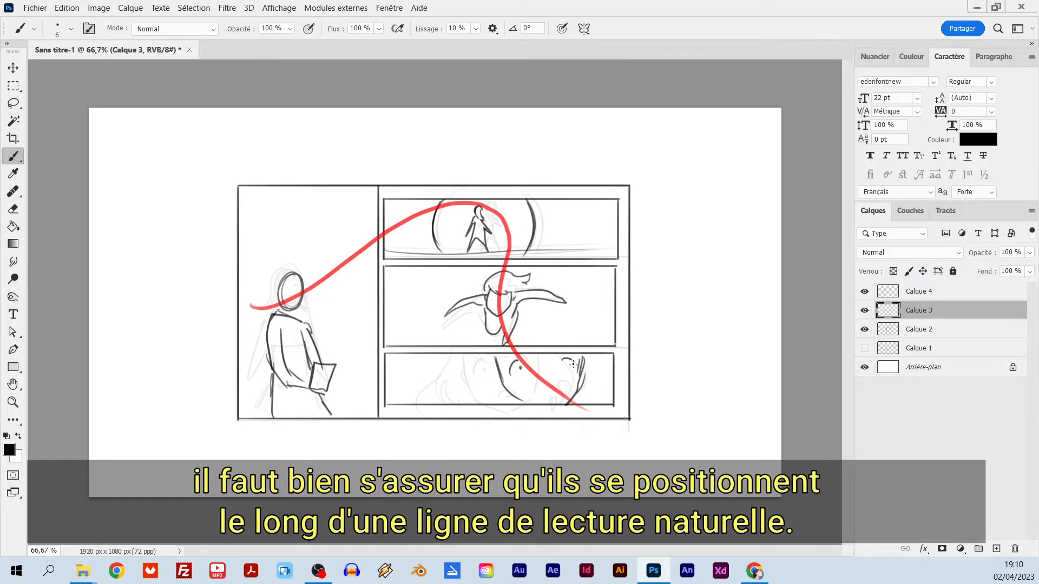
mouse_move(479, 356)
mouse_down()
mouse_move(444, 400)
mouse_move(457, 403)
mouse_up()
drag(595, 353, 612, 392)
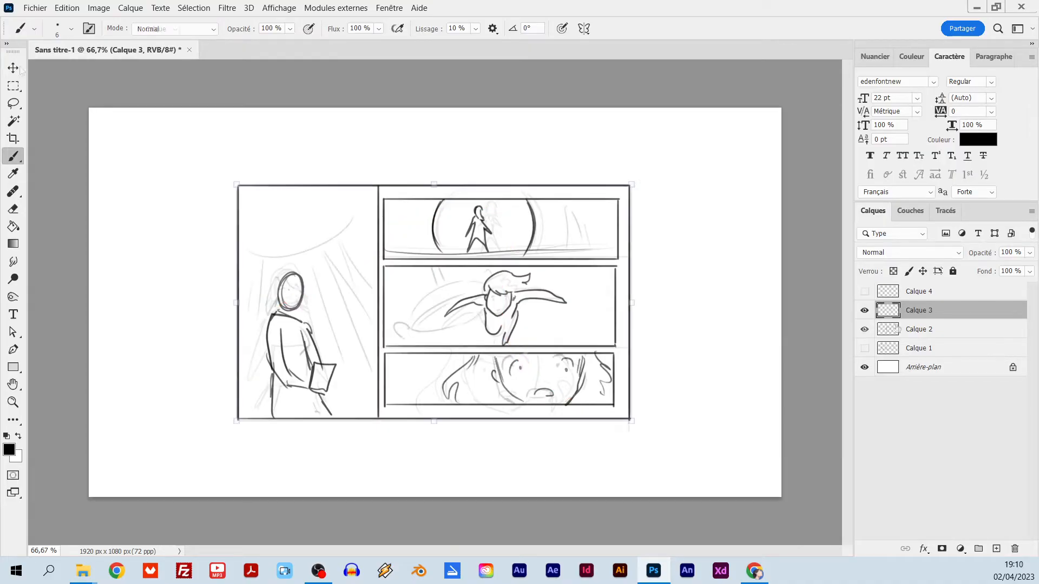
Step: Enlarge the refined page sketch to about 164.69% so it fills the canvas, and lower its layer opacity
key(ctrl+t)
drag(631, 182, 764, 101)
drag(691, 320, 690, 324)
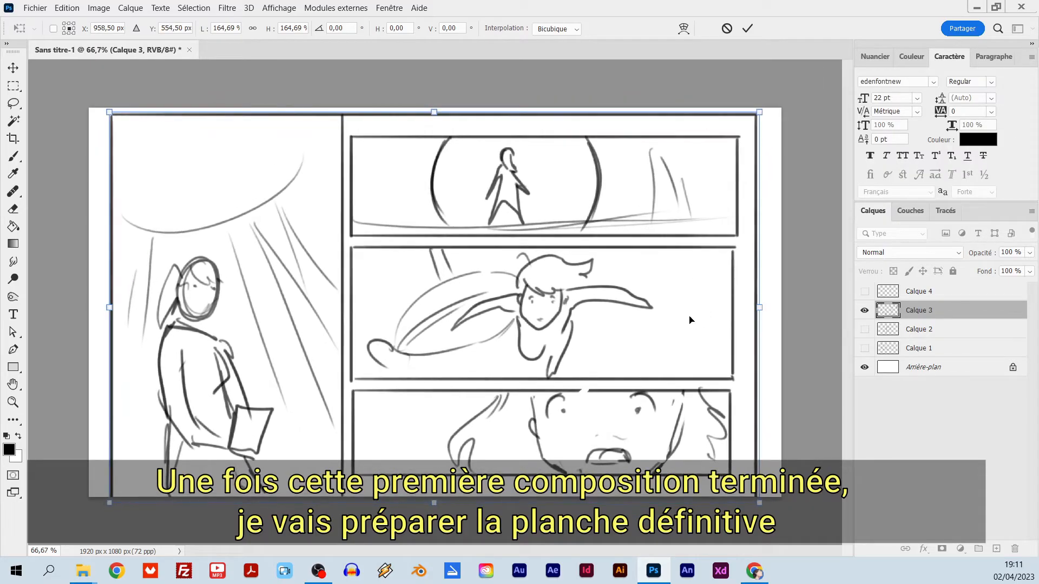
key(Return)
click(1029, 253)
drag(1021, 261, 984, 271)
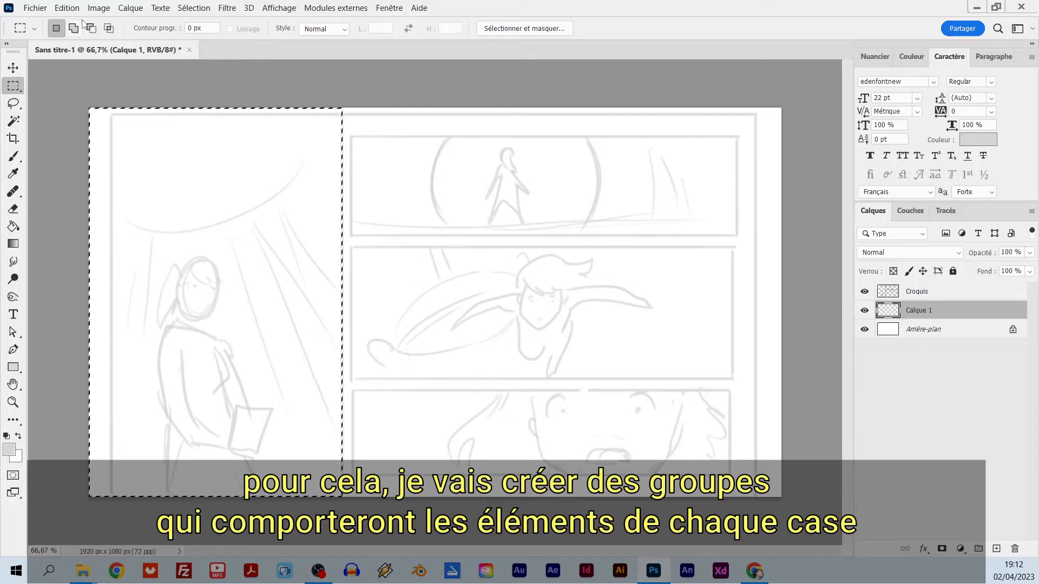
Step: Fill the selected first panel area with light grey and stretch the grey block sideways past the panel's right edge
click(66, 8)
click(114, 205)
click(790, 114)
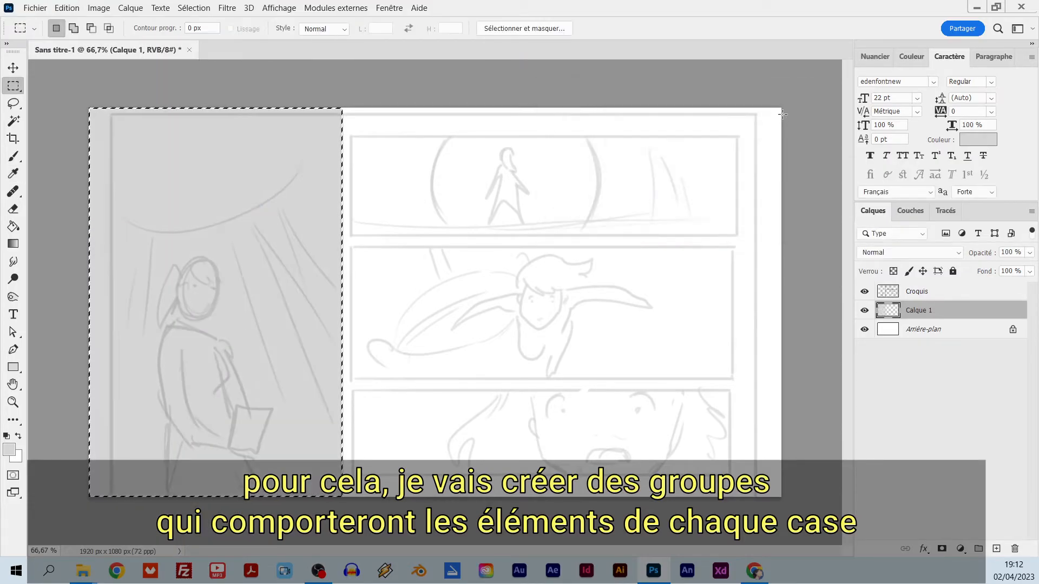
key(ctrl+t)
drag(342, 302, 387, 298)
key(Return)
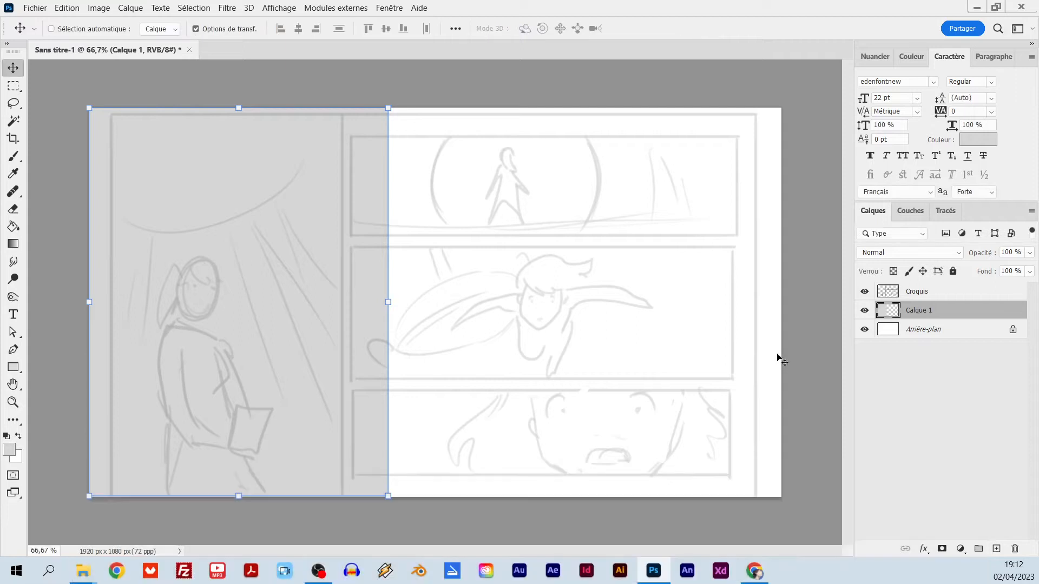
Step: Put the grey block's layer into a new layer group named "Case 1"
click(980, 550)
click(955, 328)
click(918, 310)
double_click(919, 310)
text(Case 1)
key(Return)
Step: Select the first panel's rectangular area and apply it as a layer mask on the Case 1 group
click(13, 86)
drag(89, 108, 345, 497)
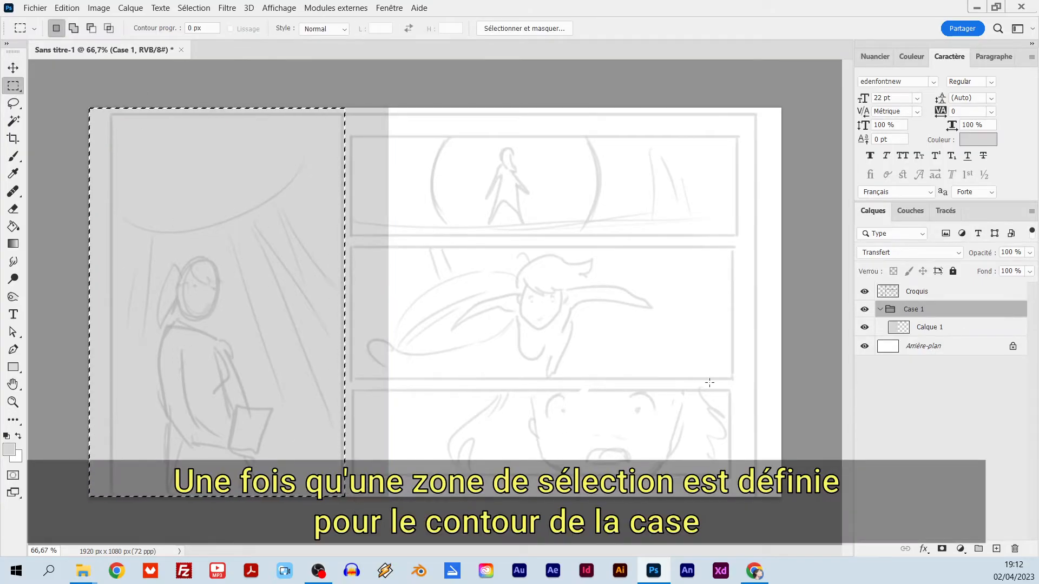
click(942, 549)
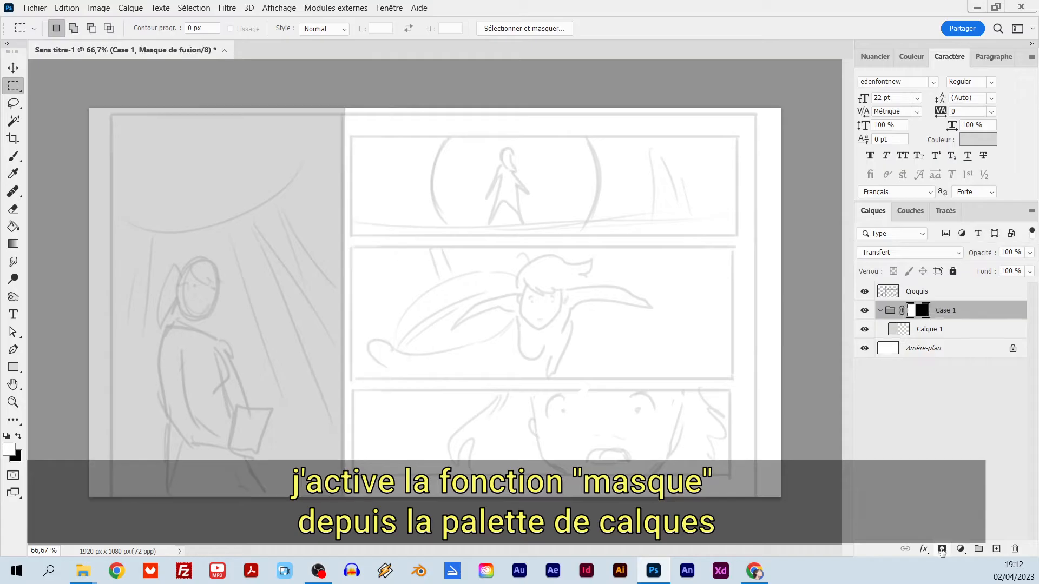
Step: Test the Case 1 mask by scribbling in black across the panel edge on a new layer, and delete that layer
click(956, 330)
click(997, 549)
key(b)
key(d)
mouse_move(177, 292)
mouse_down()
mouse_move(352, 314)
mouse_move(352, 358)
mouse_up()
mouse_move(312, 417)
mouse_down()
mouse_move(193, 255)
mouse_move(389, 225)
mouse_up()
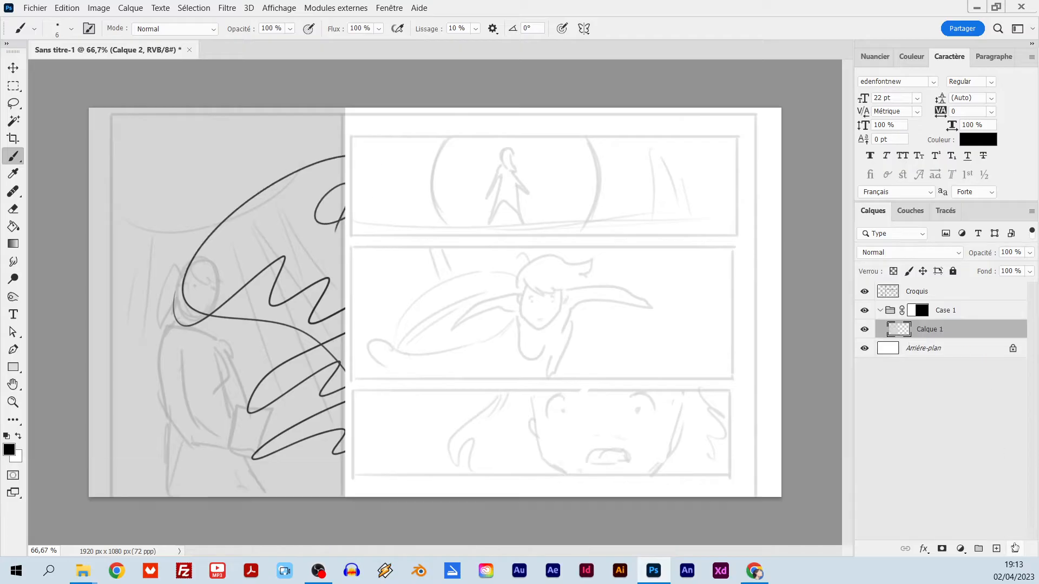
click(1015, 550)
Step: Collapse the Case 1 group, add a new group directly above the background, and open its name for editing
click(880, 311)
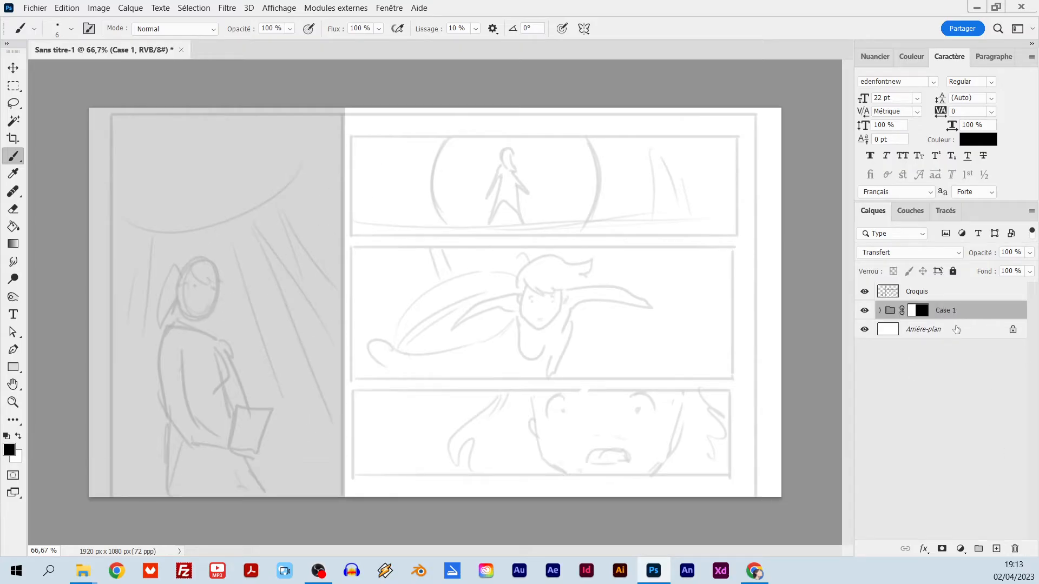
click(956, 330)
click(978, 549)
double_click(918, 328)
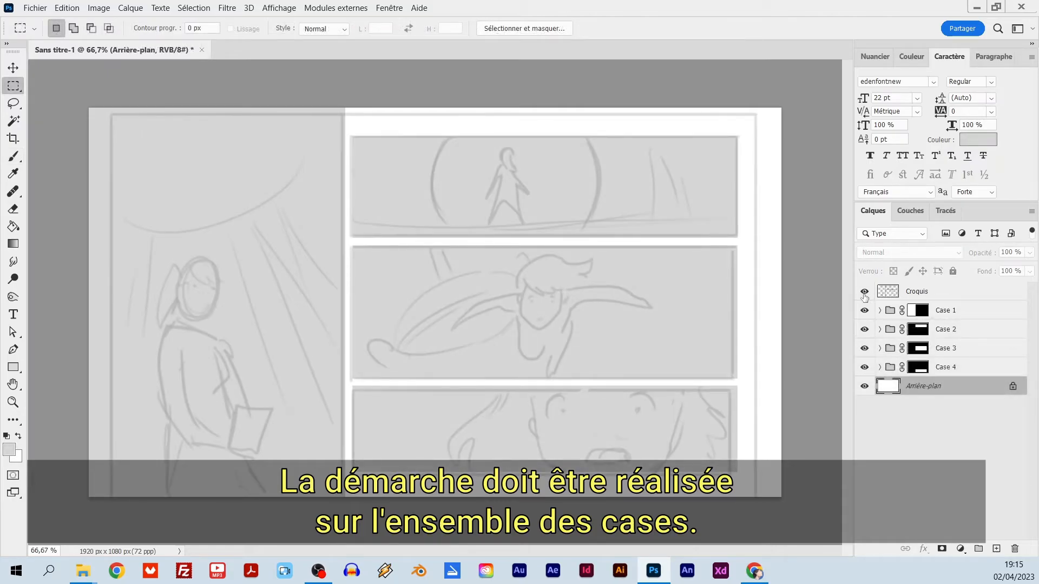
Step: Save the page as a TIFF named "Planche Navi" in the Midjourney folder, with LZW image compression
click(36, 7)
click(86, 164)
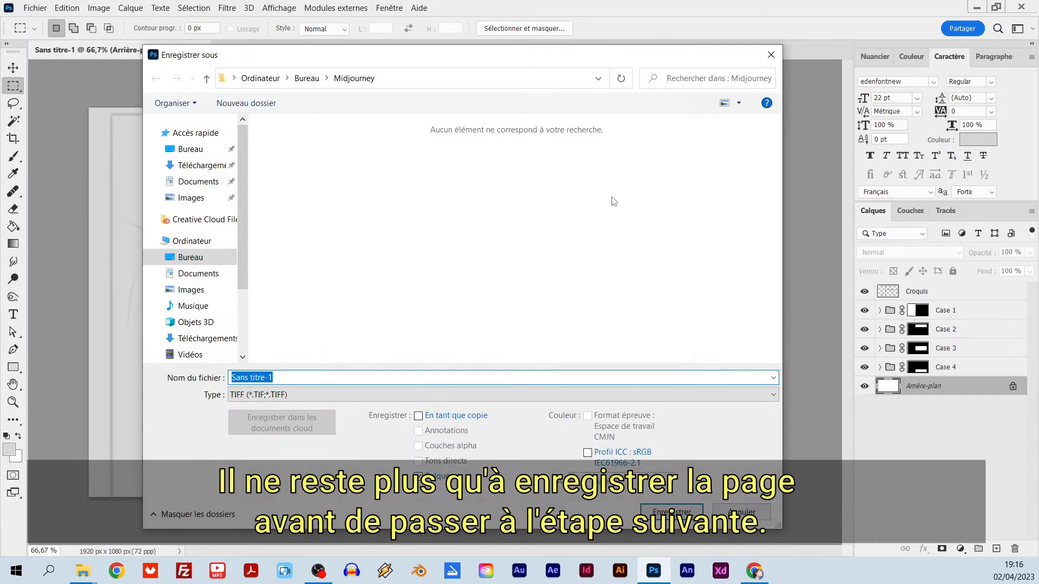
text(Planche Navi)
click(677, 511)
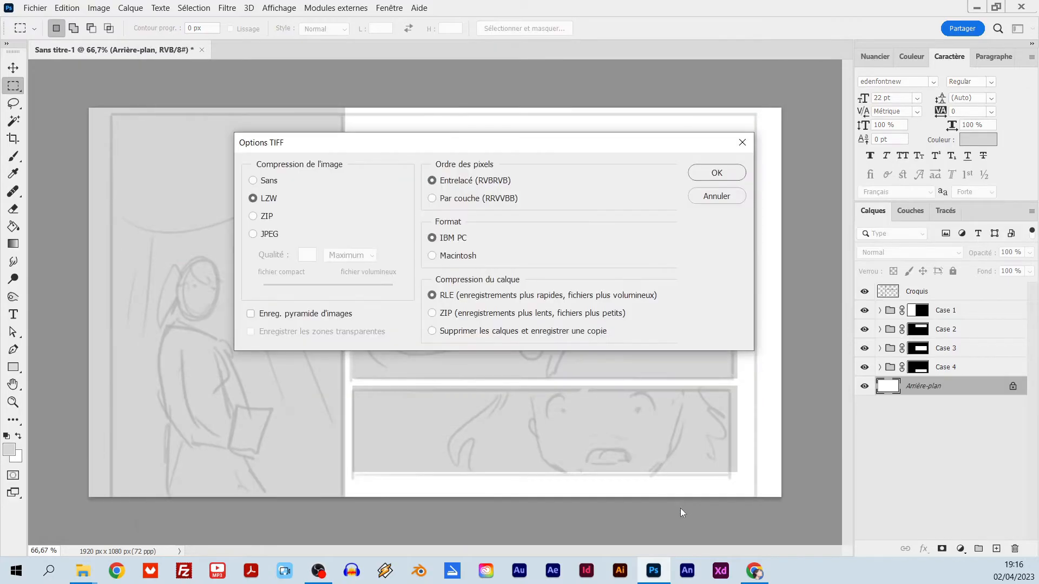
click(721, 173)
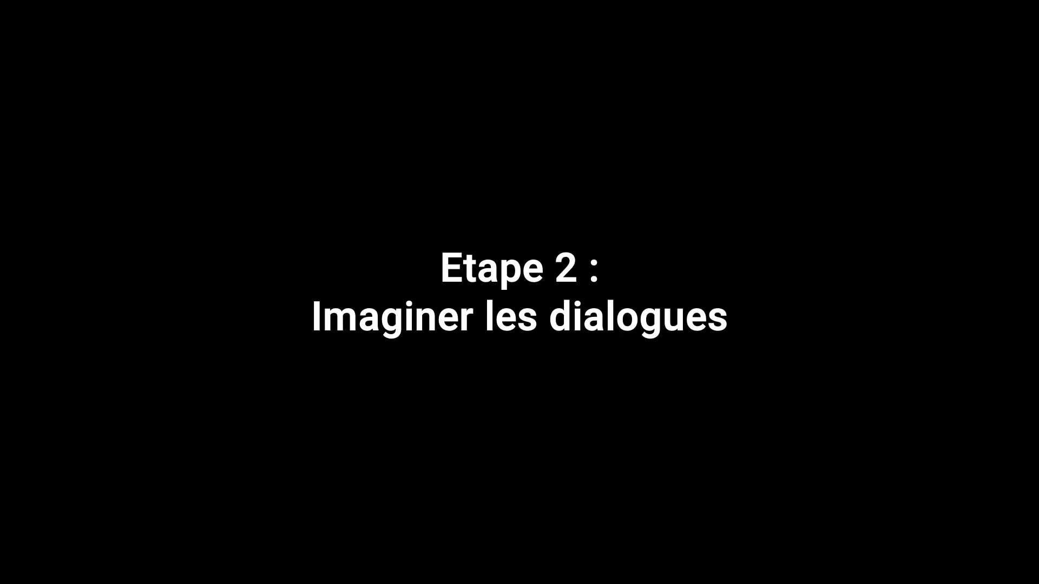
Step: Switch to ChatGPT and request, in French, a dialogue between Navi and the AI Mother about a life form found in an ice cluster
text(Peux-tu imaginer un dialo)
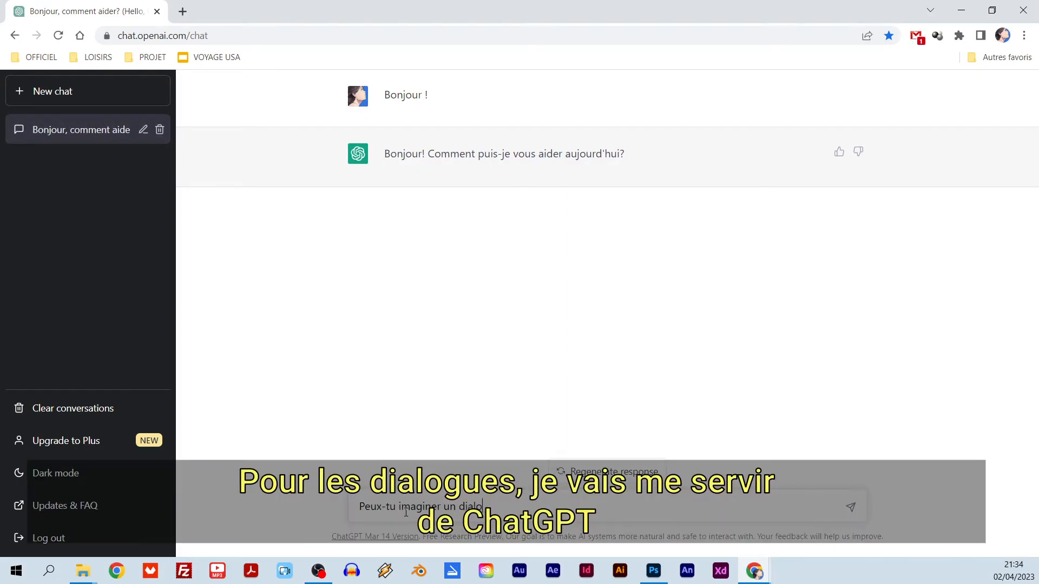
text(gue entre une fille nommée Navi et une intelligence)
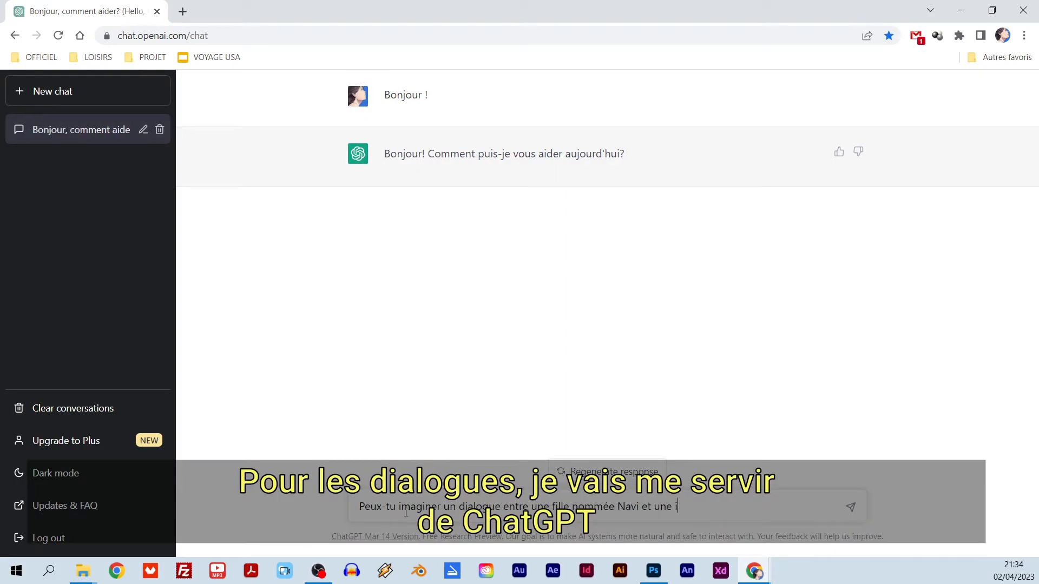
text( artificielle nommée)
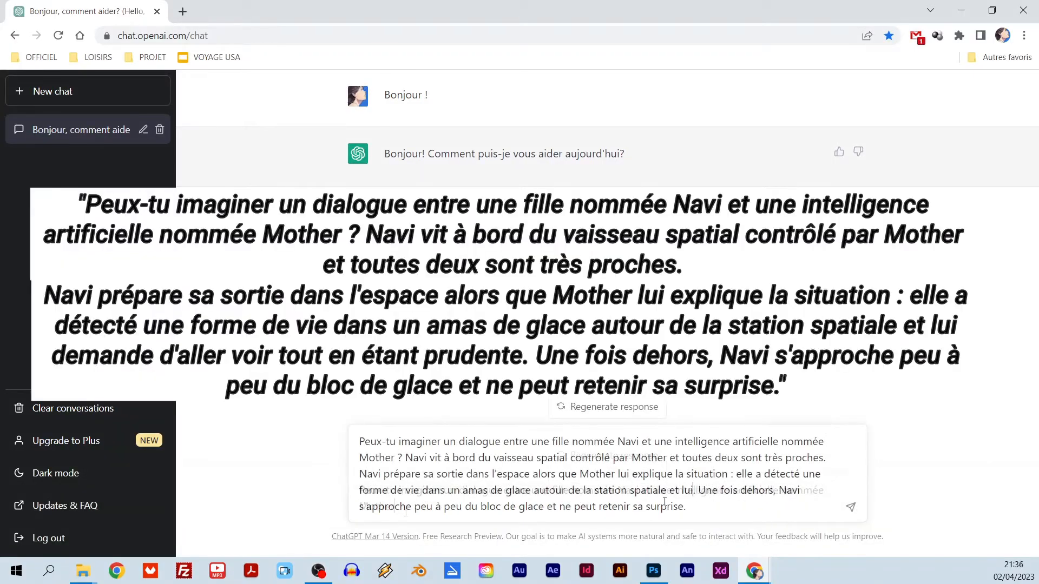
text(demande d'aller voir tout en ét)
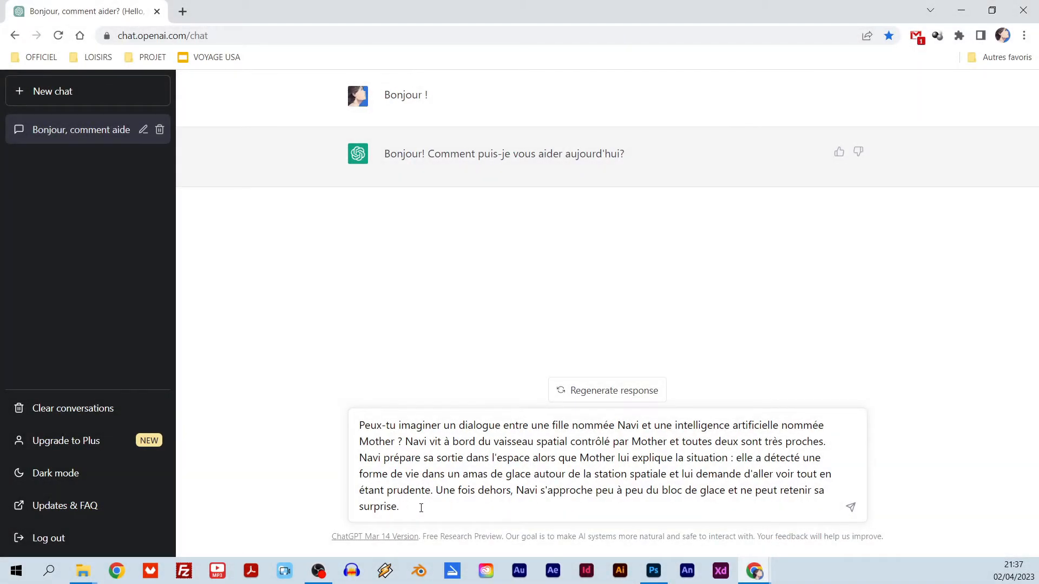
click(851, 507)
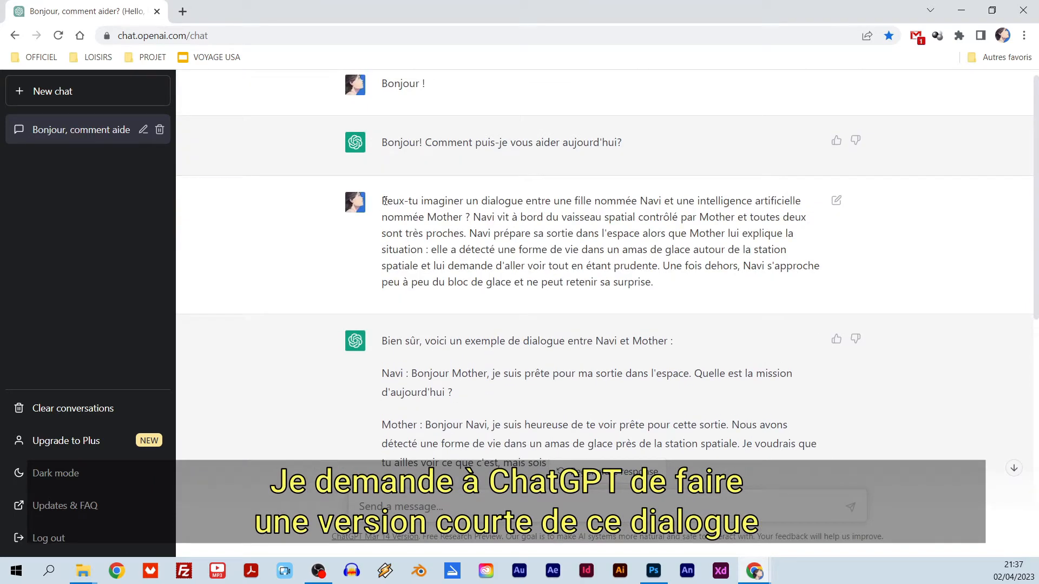
Step: Copy the full text of the earlier dialogue request into a new message draft
drag(382, 198, 669, 285)
key(ctrl+c)
scroll(541, 351, down, 15)
click(446, 498)
key(ctrl+v)
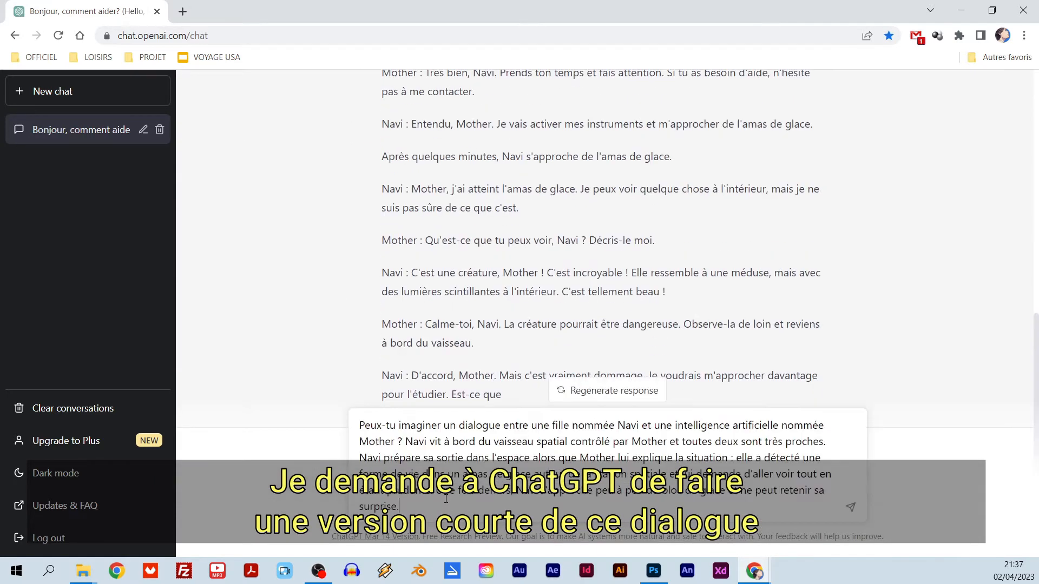
Step: Ask ChatGPT for a short version by adding "court" after "dialogue" in the drafted request and sending it
click(501, 427)
text(court)
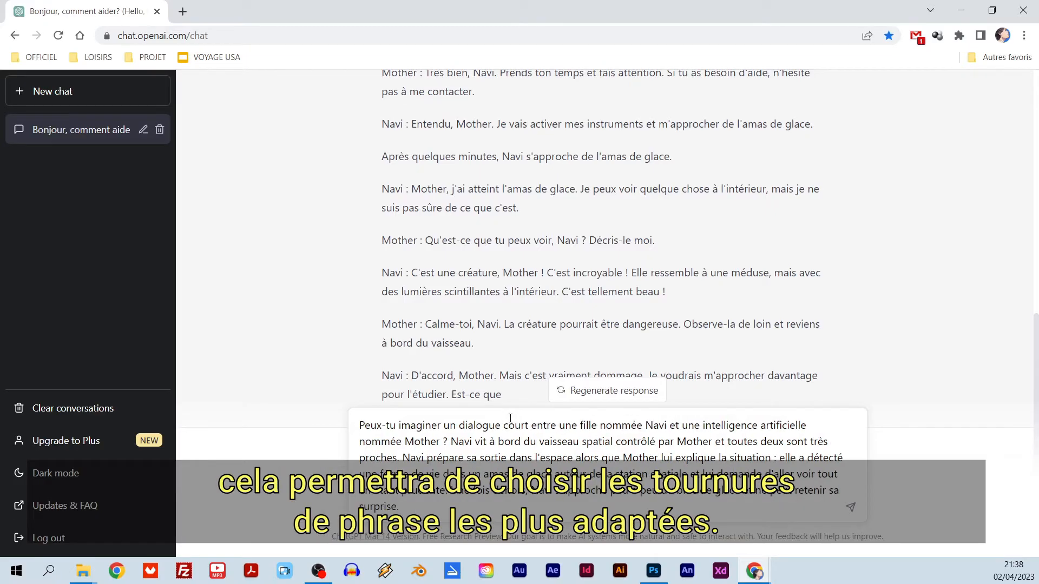
click(851, 508)
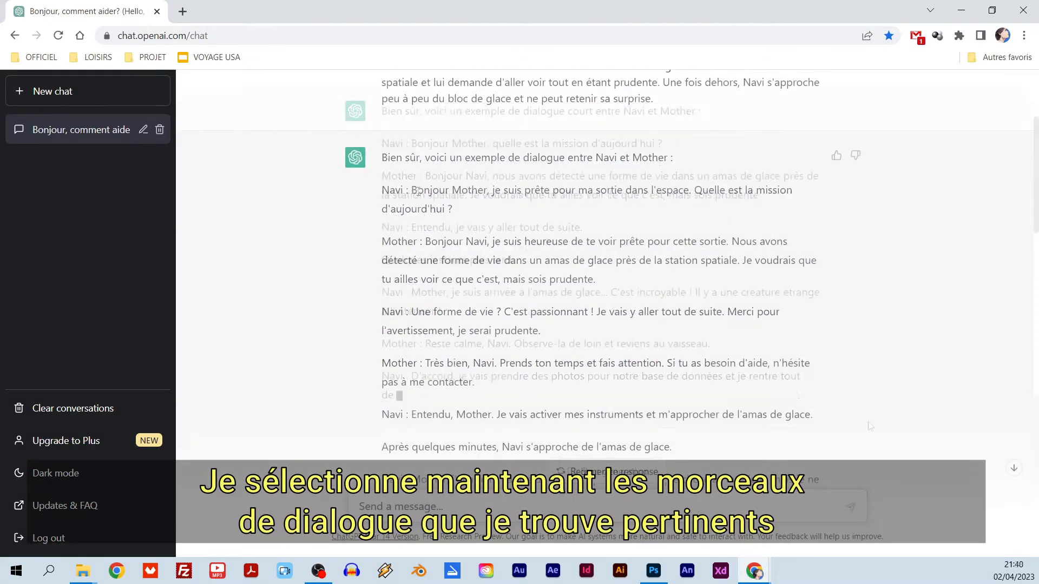
Step: Copy Navi's opening line from the ChatGPT reply, switch to Photoshop and paste it as a text layer over the first panel
drag(413, 190, 452, 209)
right_click(441, 203)
click(477, 217)
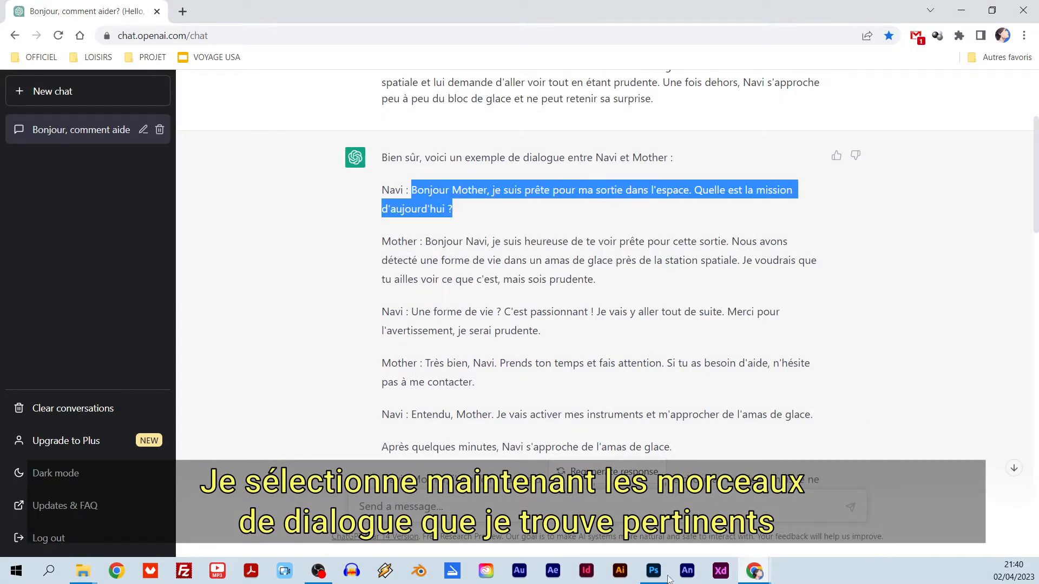
click(654, 571)
click(185, 172)
key(ctrl+v)
click(13, 67)
Step: Break the "Bonjour Mother" text into six short centred lines that fit a speech bubble
click(13, 314)
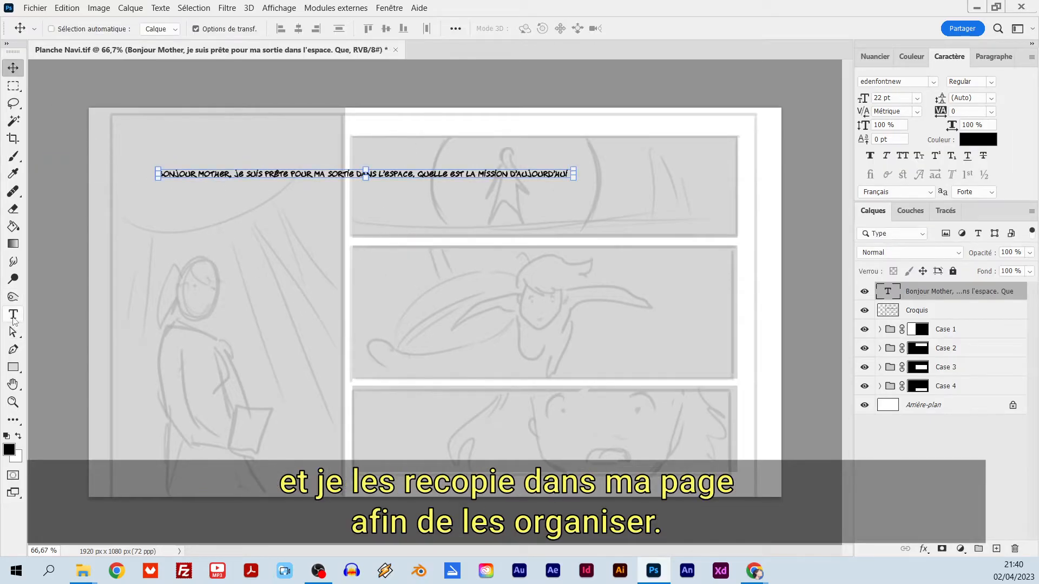
click(234, 175)
key(Return)
click(254, 184)
key(Return)
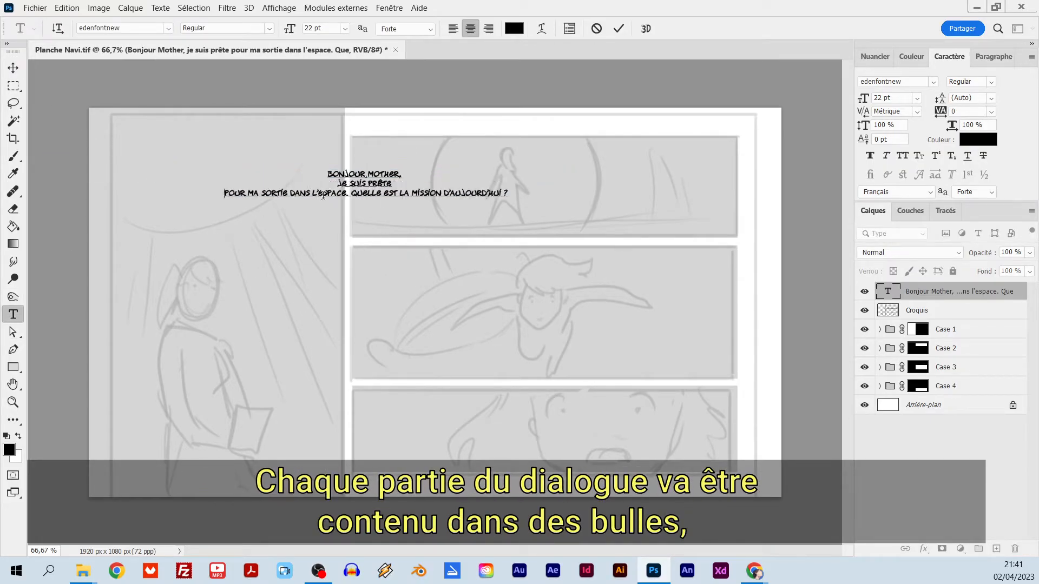
click(289, 193)
key(Return)
click(319, 203)
key(Return)
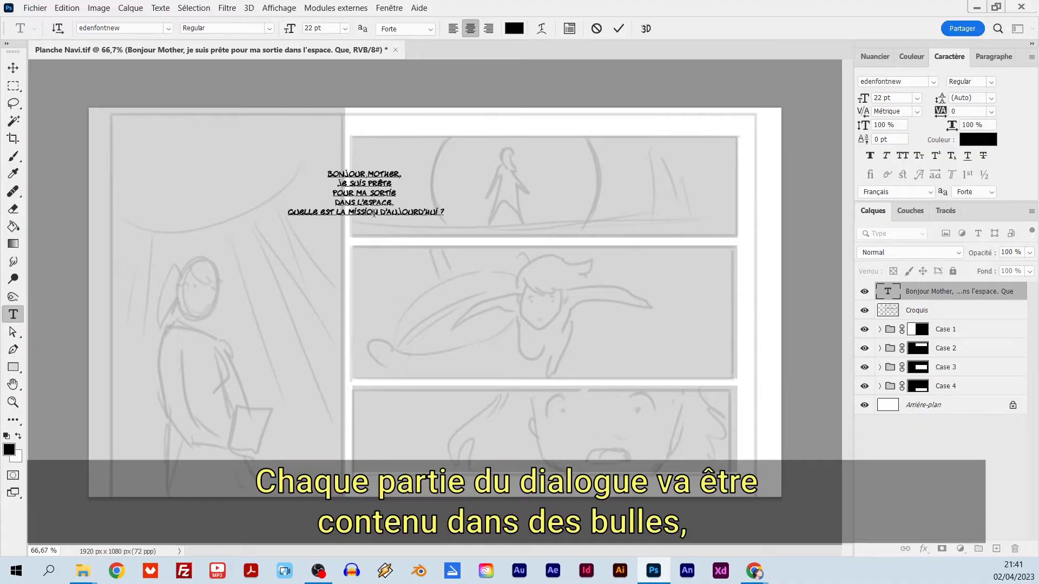
click(379, 212)
key(Return)
Step: Move the text block beside Navi in the tall first panel and place a duplicate in the upper wide panel
click(13, 69)
drag(433, 293, 355, 339)
drag(325, 328, 452, 268)
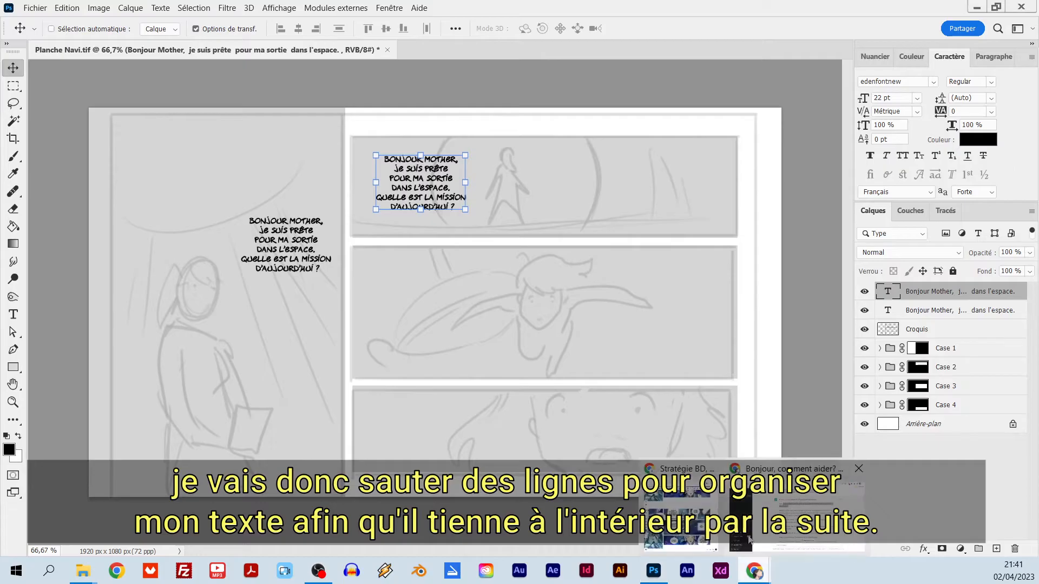
Step: Switch to ChatGPT and select Mother's first reply from "Nous avons détecté" onward
click(755, 571)
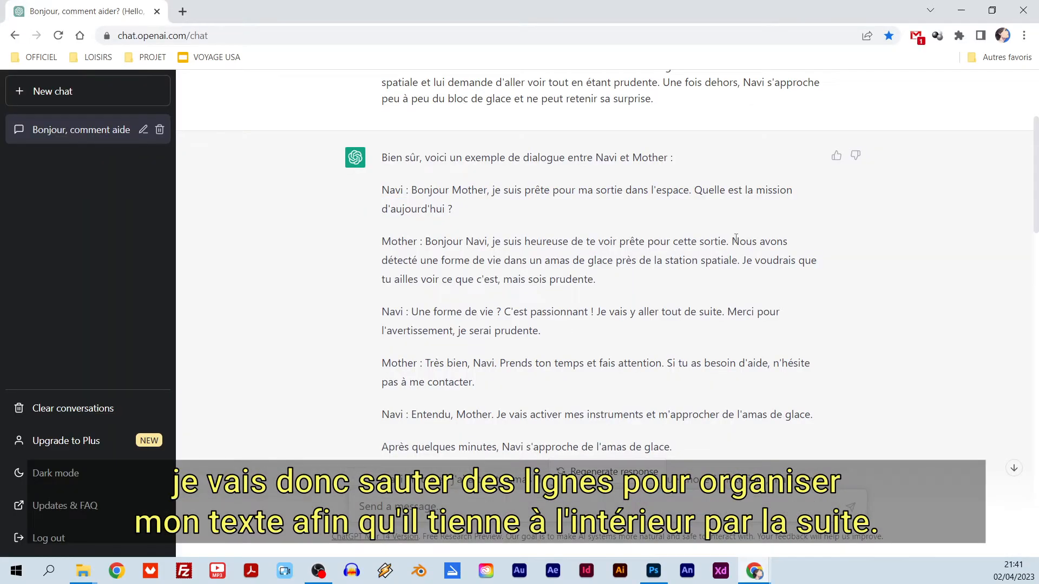
drag(732, 242, 652, 276)
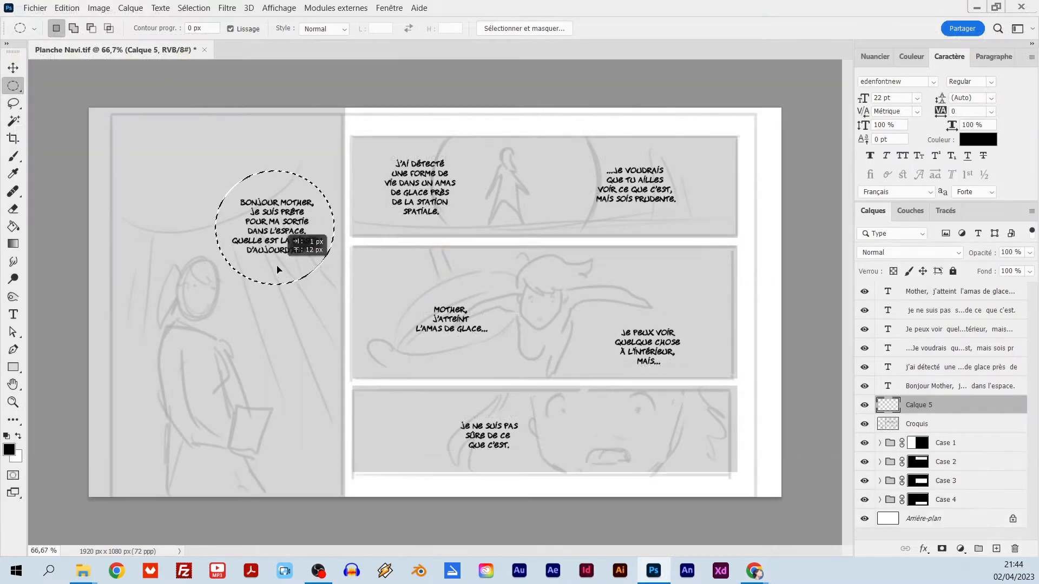
Step: Position the circular selection around the "Bonjour Mother" text, fill it with white as the foreground colour and deselect
drag(278, 269, 281, 266)
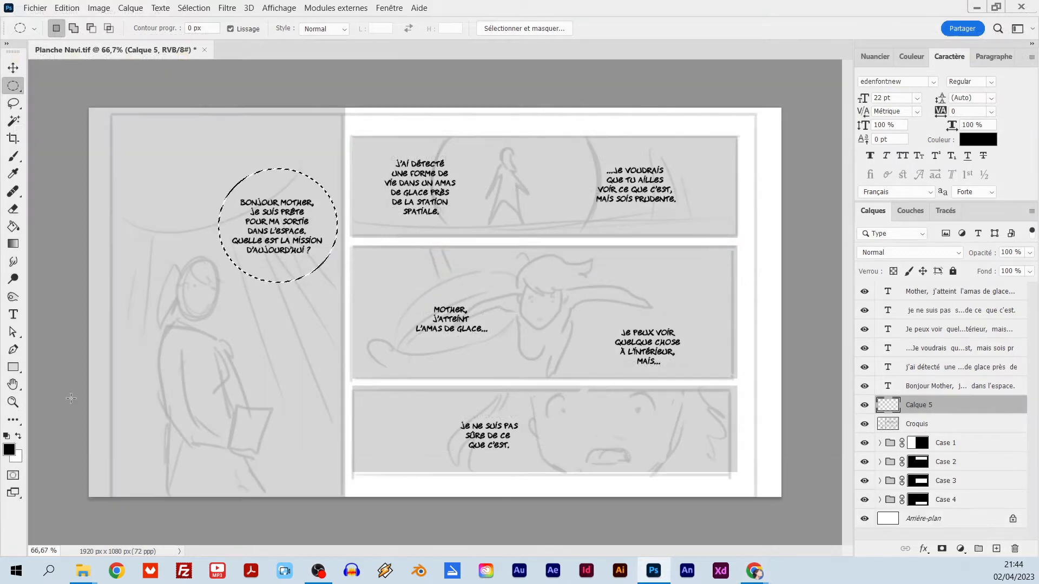
key(x)
key(shift)
key(shift+BackSpace)
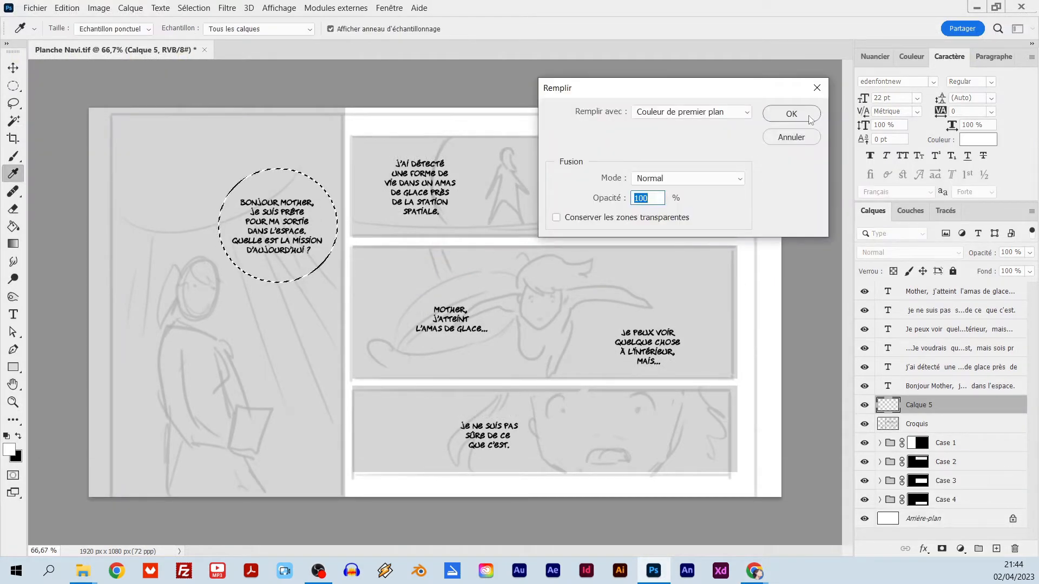
key(Return)
key(ctrl+d)
Step: Add round white bubbles behind the "J'ai détecté" and "...Je voudrais" texts in the upper wide panel
drag(372, 149, 470, 216)
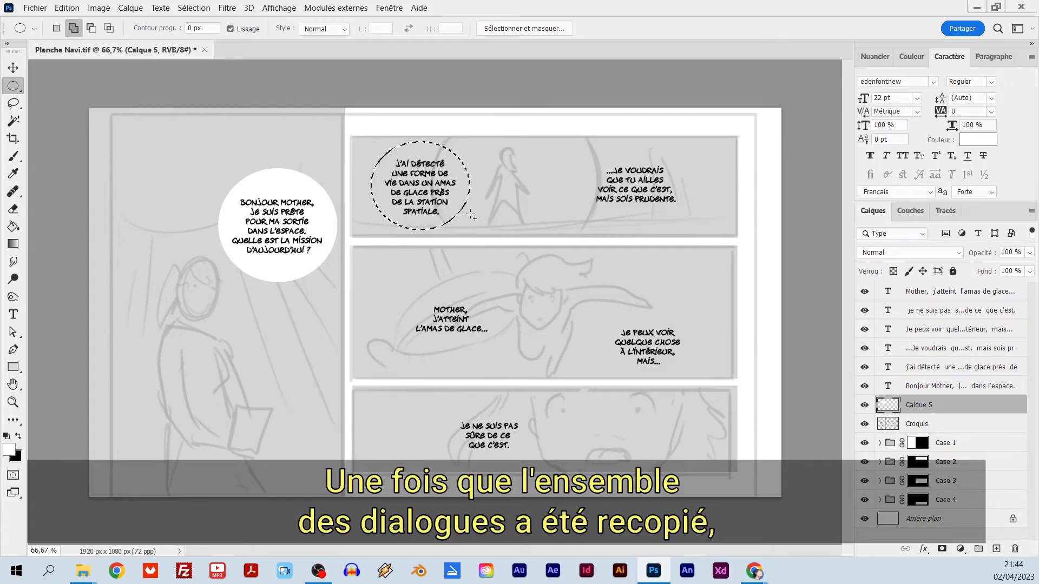
key(shift+BackSpace)
key(Return)
key(ctrl+d)
mouse_move(583, 149)
mouse_down()
mouse_move(679, 233)
mouse_move(641, 211)
mouse_up()
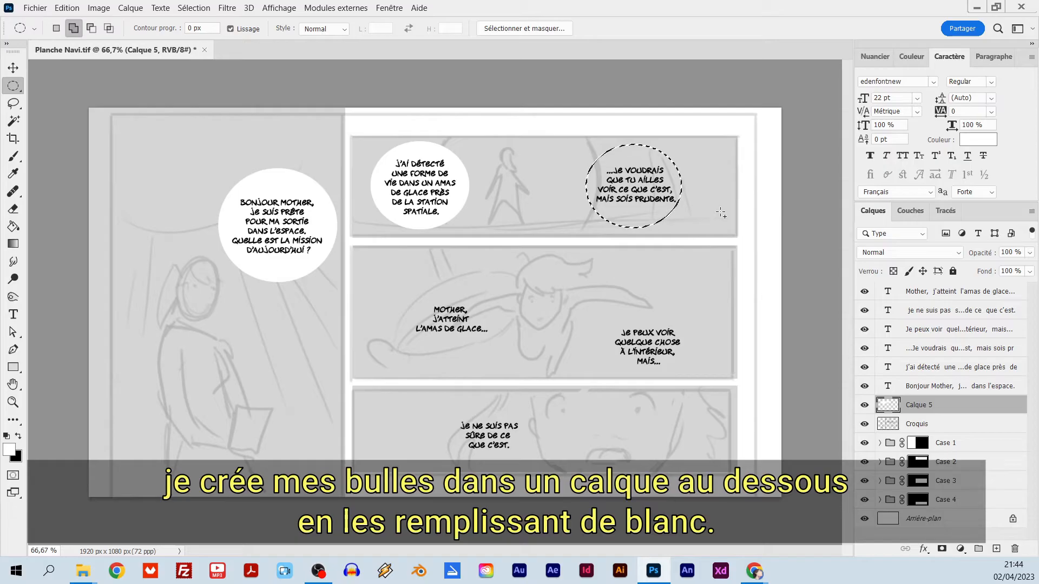
key(shift+BackSpace)
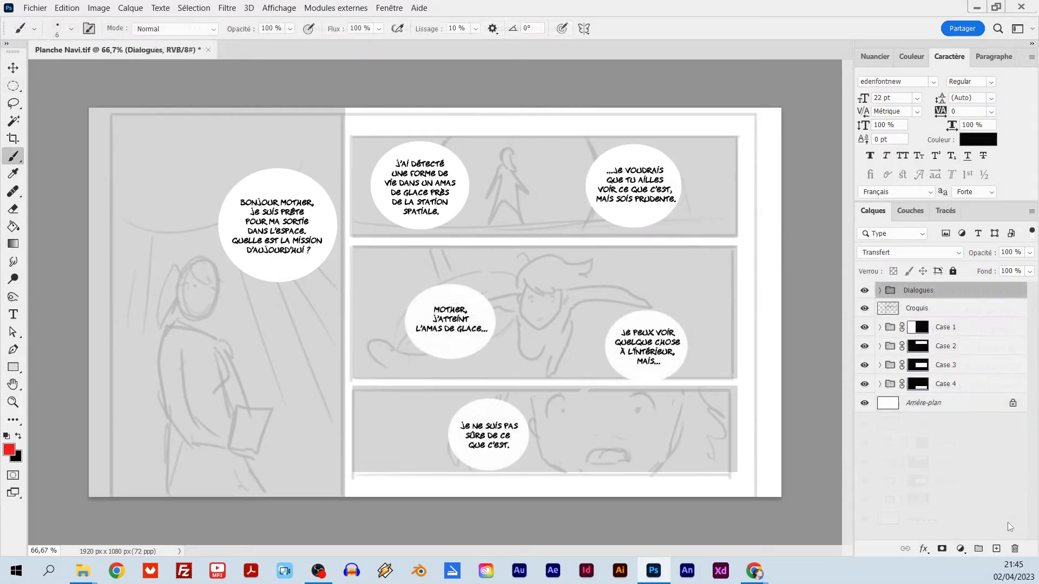
Step: Add a new layer above the Dialogues group and brush a red reading line winding through the dialogue bubbles
click(996, 549)
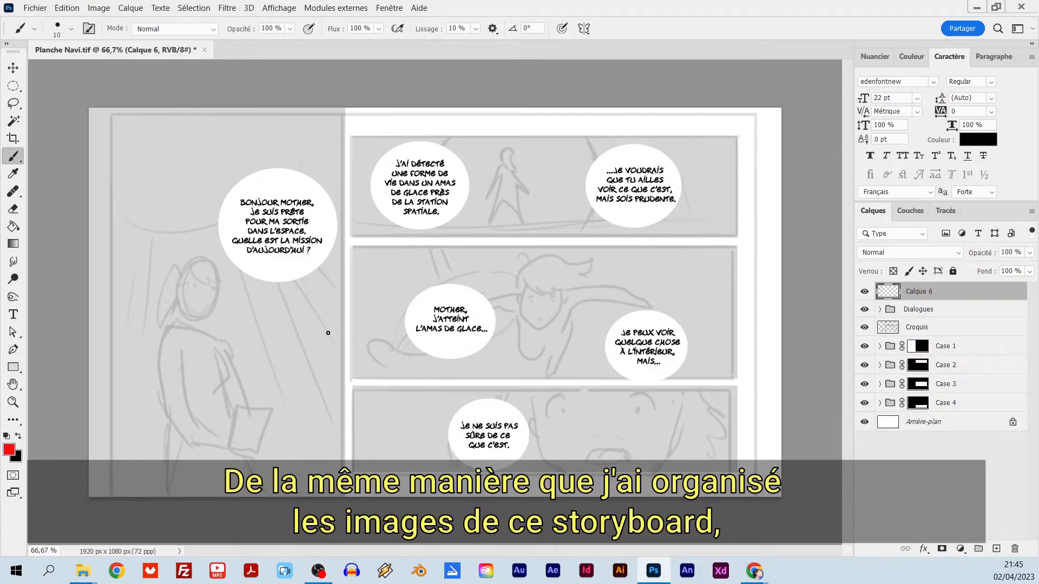
mouse_move(169, 351)
mouse_down()
mouse_move(380, 192)
mouse_move(634, 170)
mouse_move(484, 300)
mouse_up()
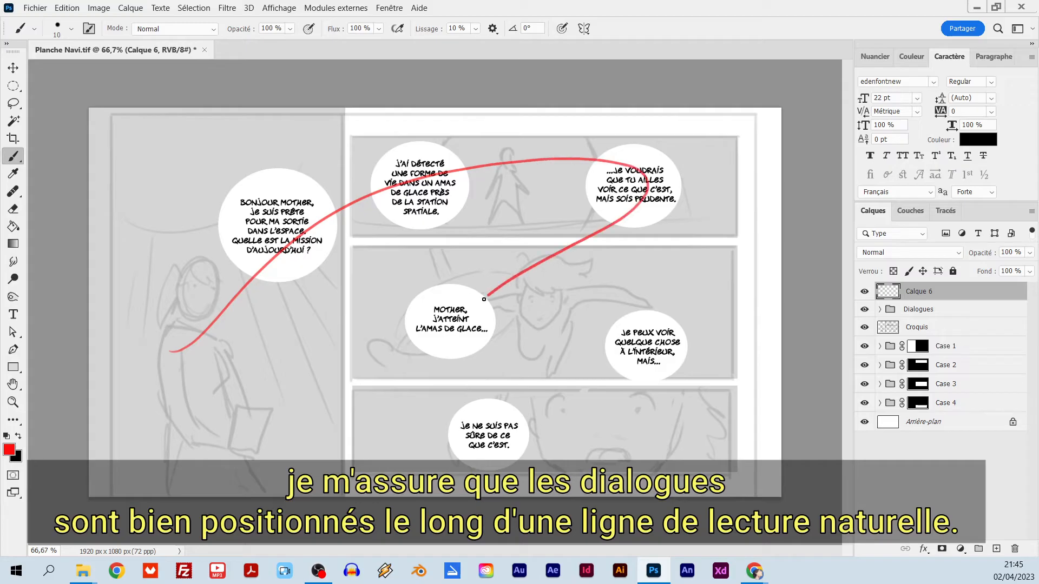
drag(487, 338, 570, 345)
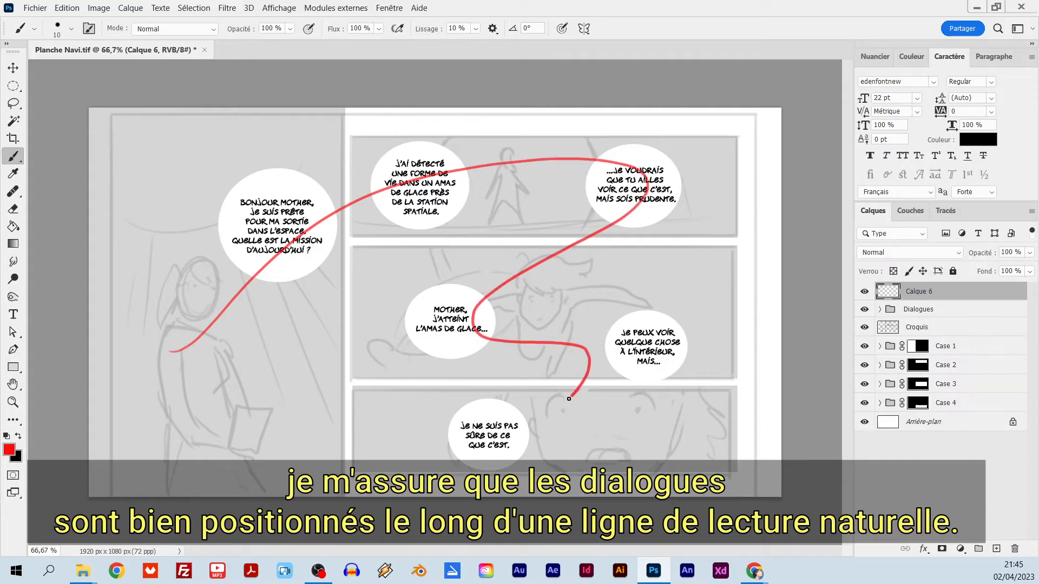
mouse_move(569, 399)
mouse_down()
mouse_move(513, 454)
mouse_move(560, 475)
mouse_up()
Step: On the bubble layer, select the round bubble of "Je peux voir quelque chose" and move it closer to the panel's centre
click(17, 70)
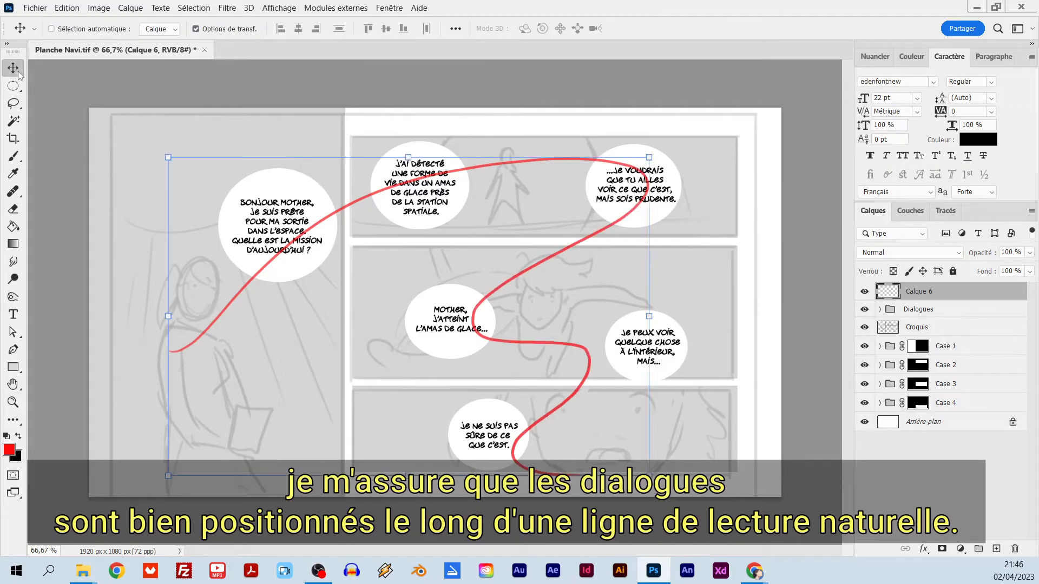
right_click(631, 372)
click(676, 389)
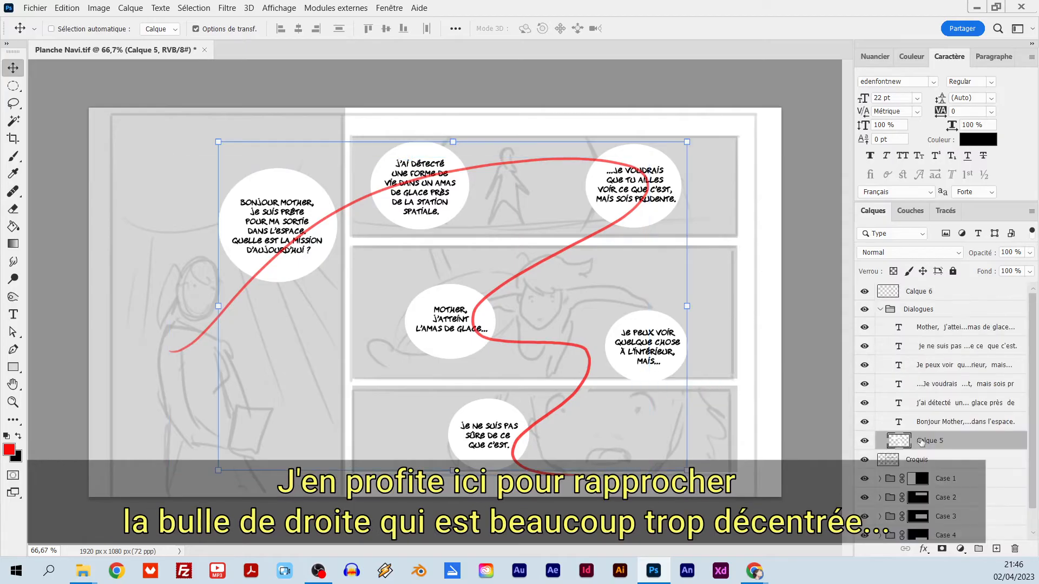
click(13, 86)
drag(593, 291, 707, 400)
click(13, 67)
drag(675, 367, 644, 369)
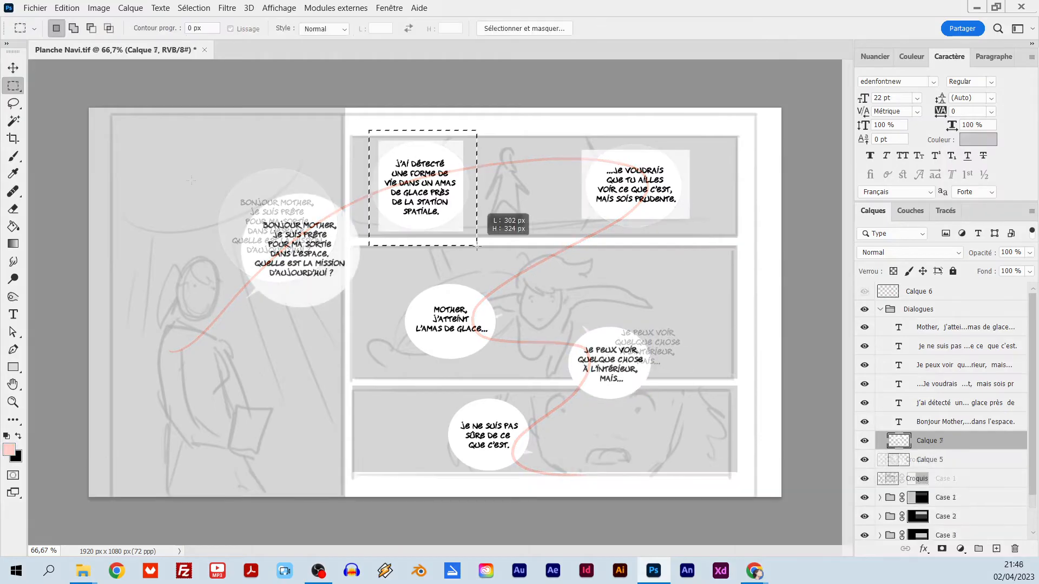
Step: Select the white rectangular box in the upper wide panel and shift it and its "J'ai détecté" text slightly upward
drag(454, 210, 452, 211)
click(13, 86)
click(549, 240)
click(13, 68)
right_click(431, 199)
click(460, 212)
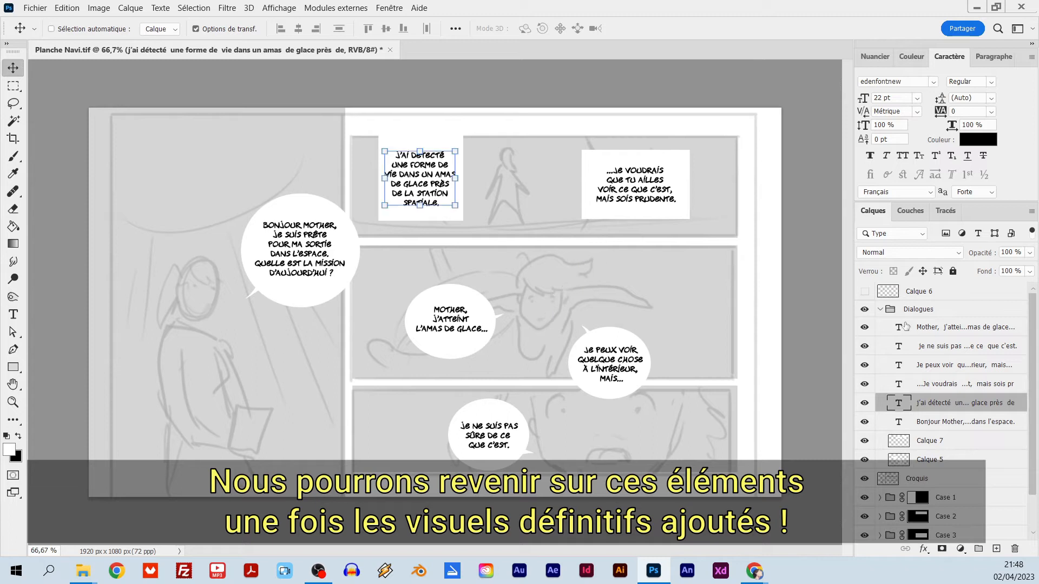
Step: Collapse the Dialogues group and delete the layer holding the red reading line
click(880, 309)
drag(953, 292, 1014, 548)
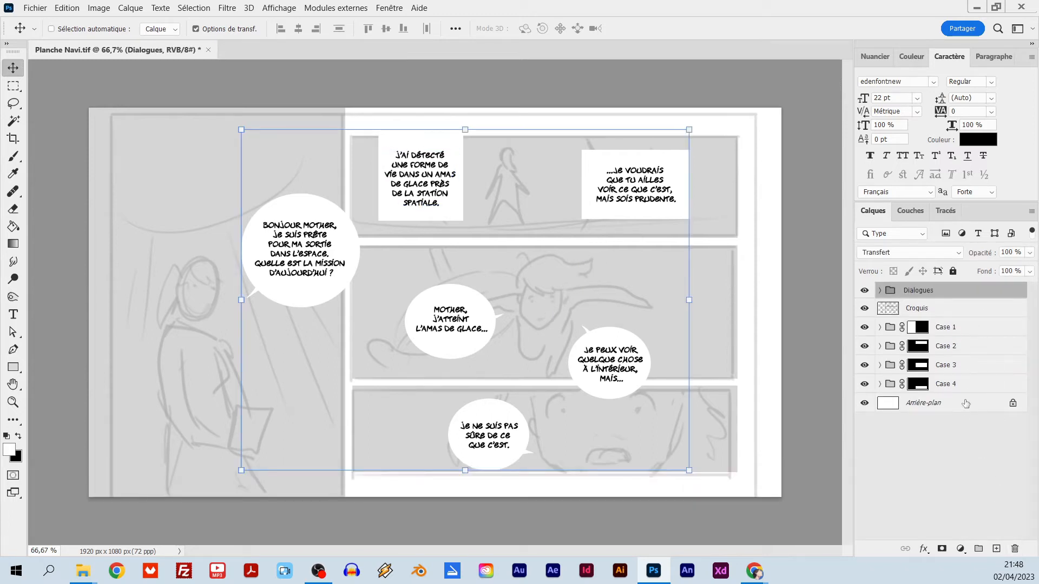
ctrl+click(758, 346)
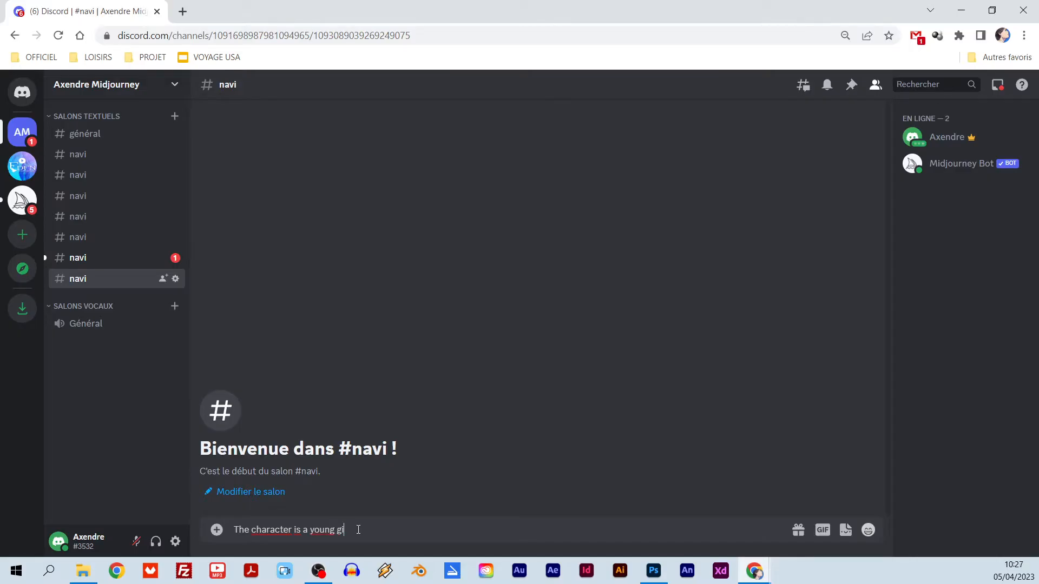
Step: Post in the navi Discord channel an English description of Navi's blue hair, ponytail, blue eyes, tight spacesuit and manga watercolor style
text(rl)
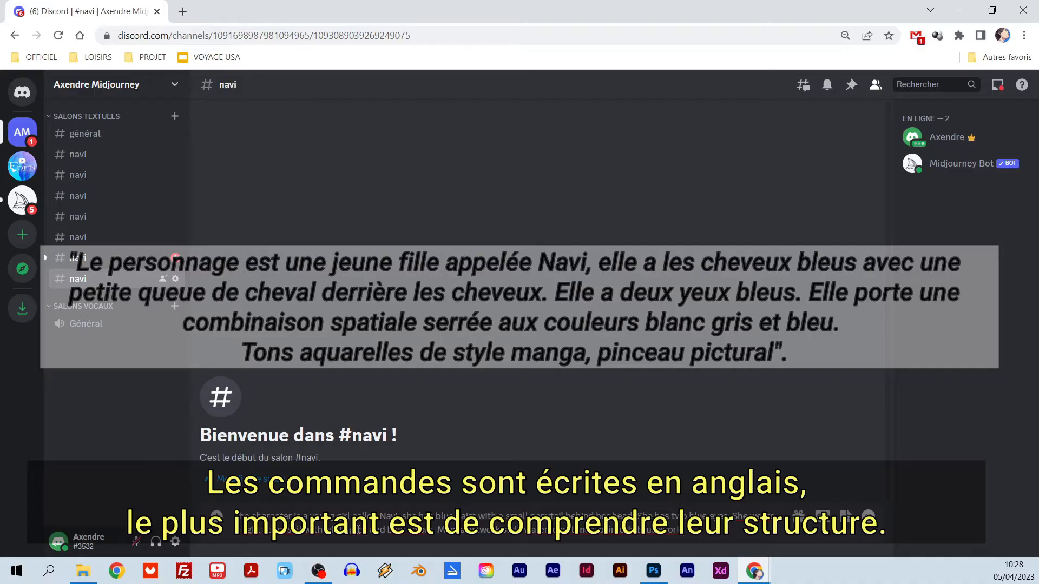
key(Return)
Step: Upload the reference images navi 02.jpg, navi 03.jpg, navi 04.jpg and navi 01.jpg to the channel
key(alt+Tab)
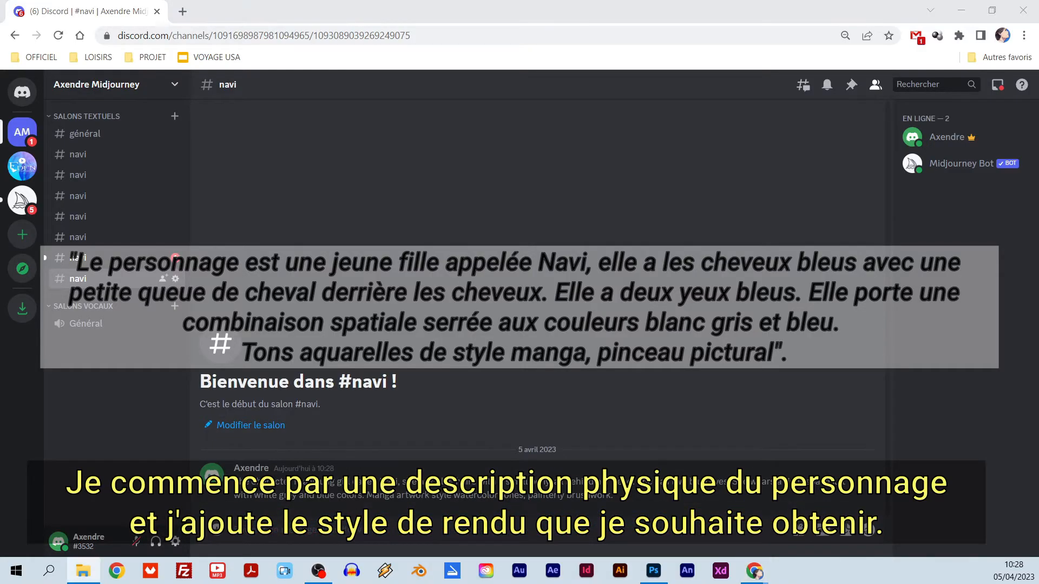
drag(5, 444, 111, 450)
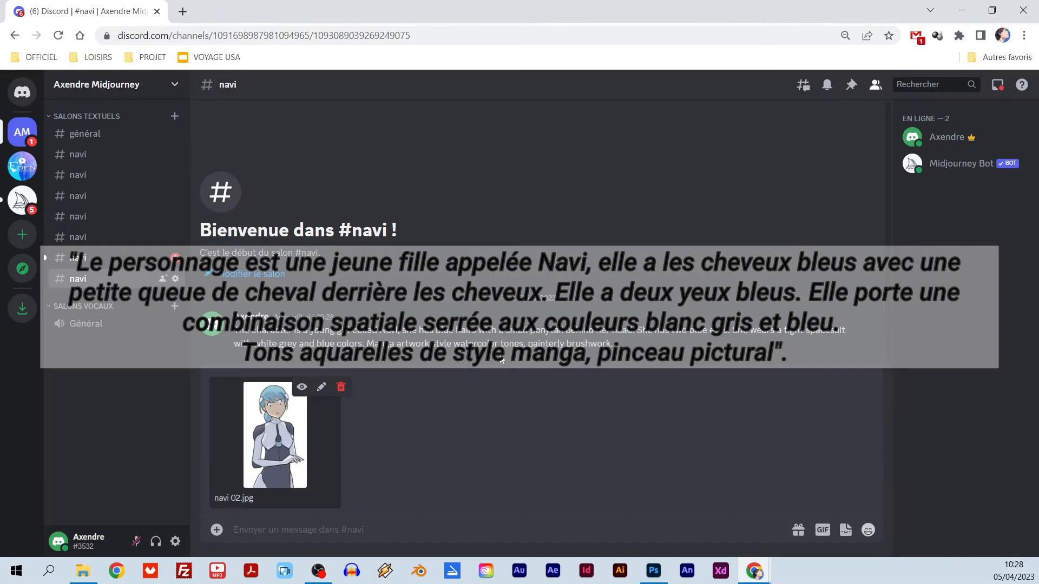
key(Return)
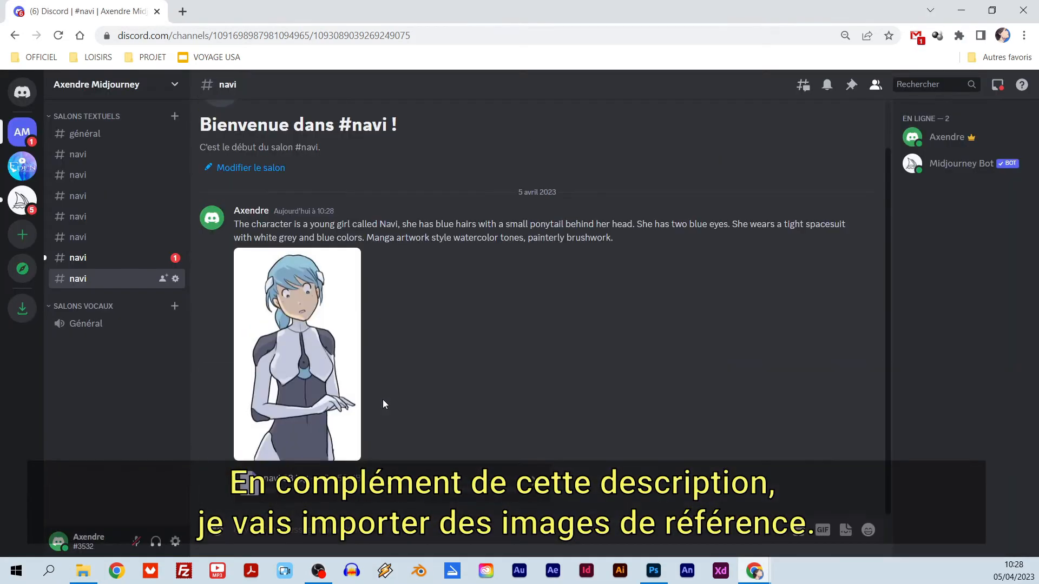
drag(6, 443, 502, 378)
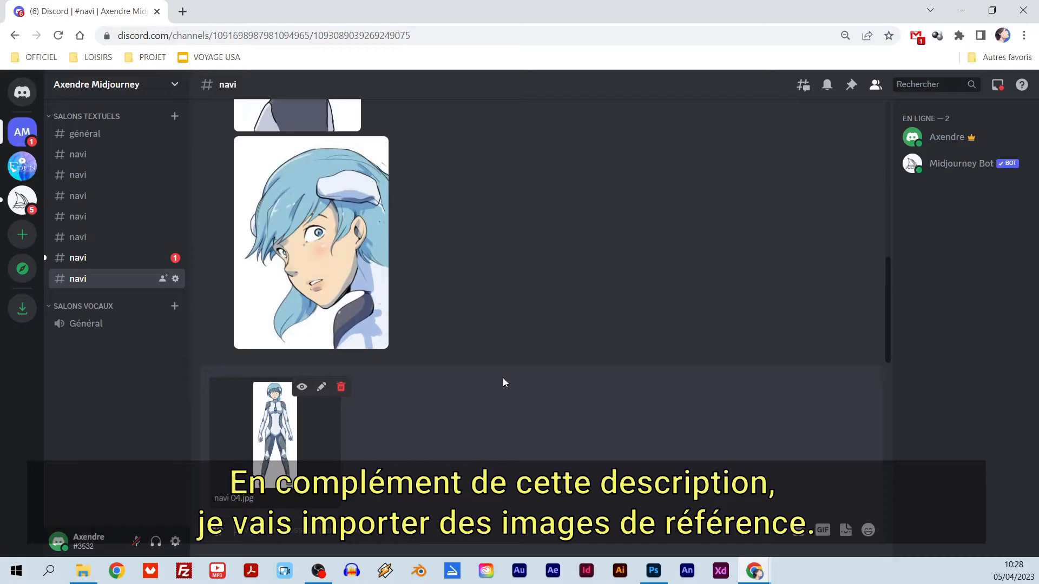
key(Return)
drag(5, 444, 492, 381)
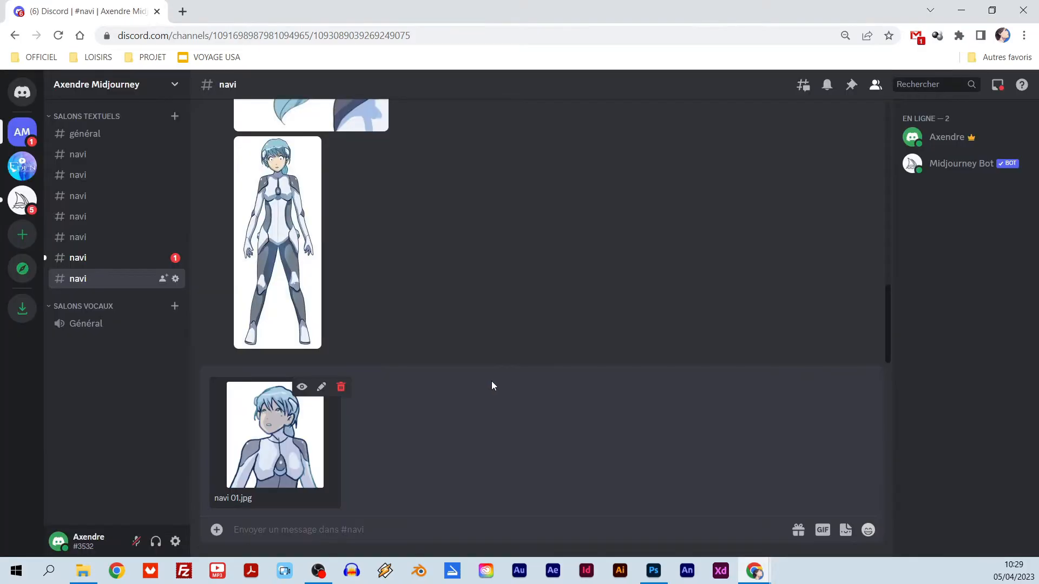
key(Return)
Step: Start an /imagine command and insert the addresses of the four uploaded Navi images into its prompt
scroll(487, 414, up, 10)
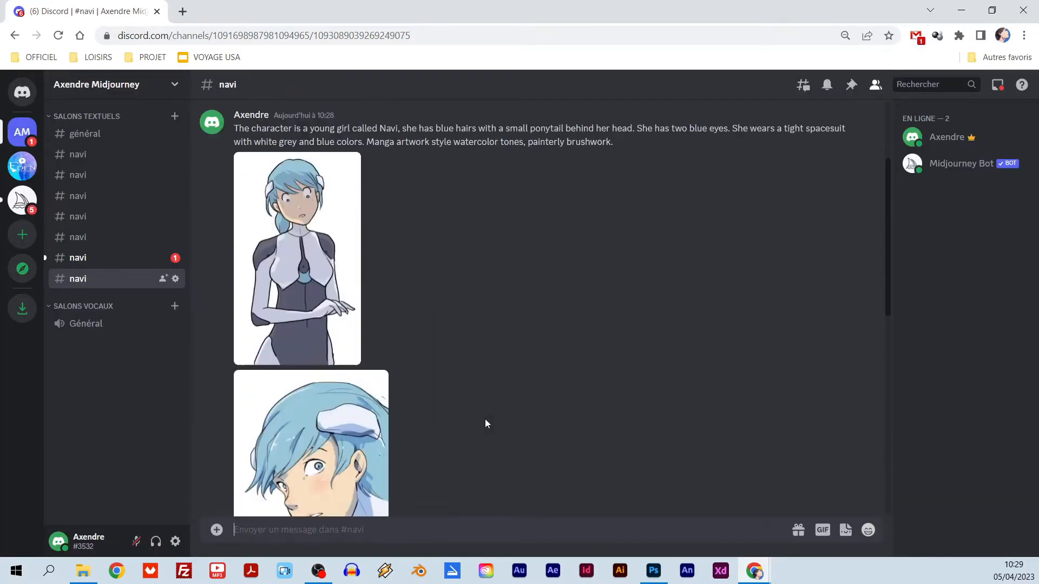
text(/)
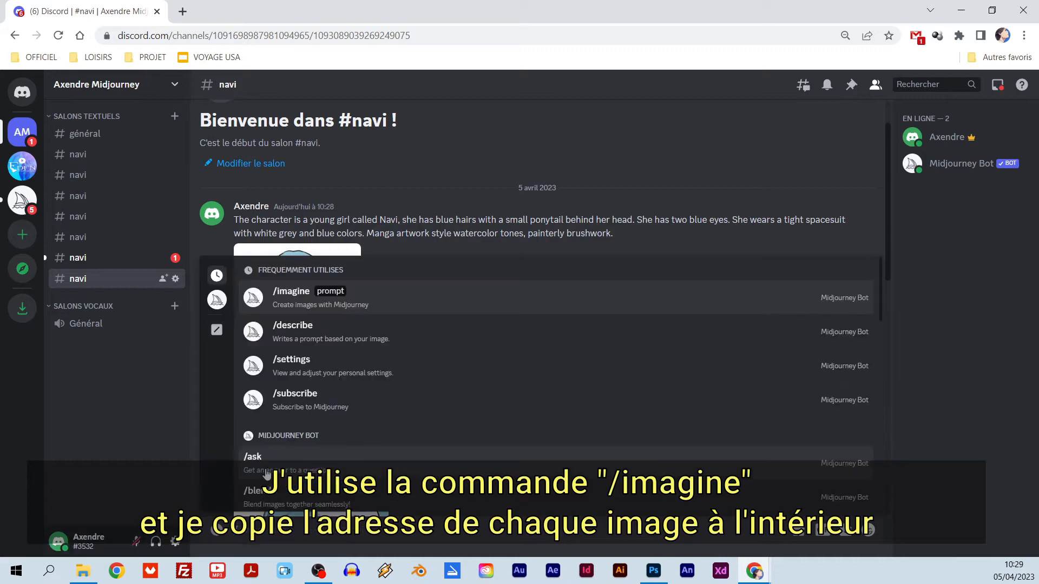
click(398, 296)
drag(312, 352, 687, 528)
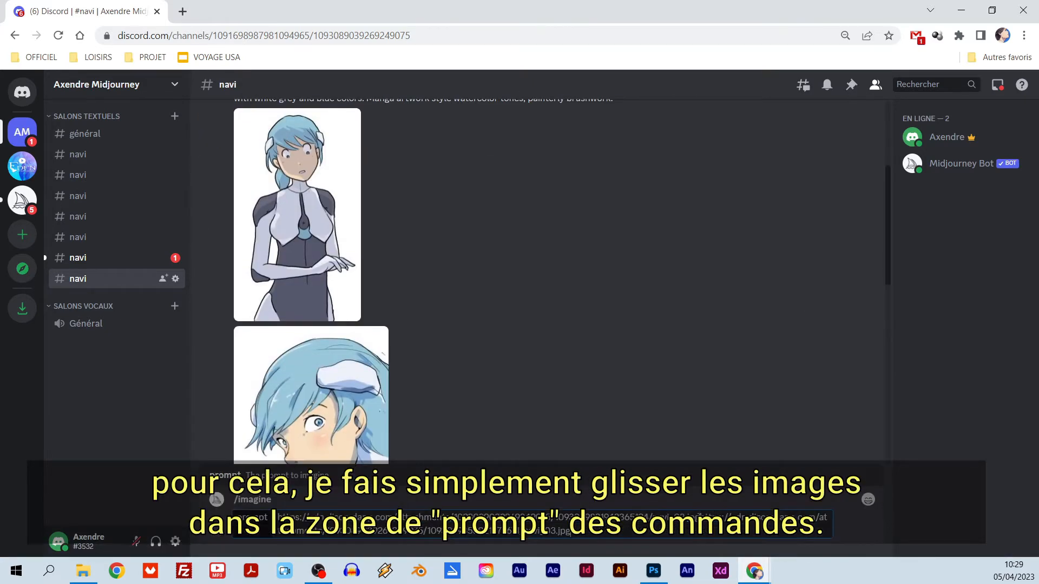
scroll(343, 378, down, 4)
drag(281, 378, 726, 499)
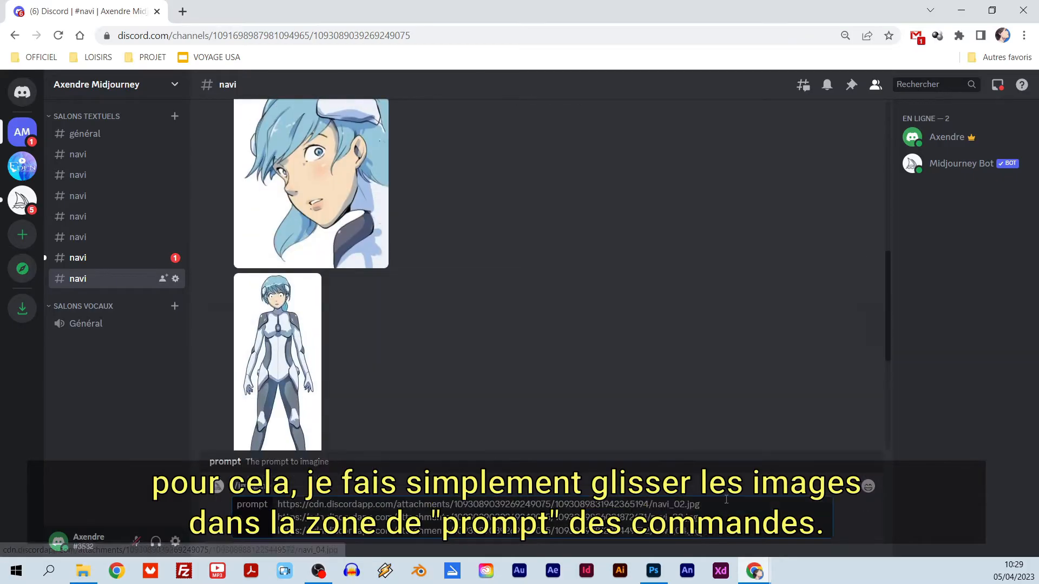
scroll(541, 270, down, 3)
drag(330, 390, 730, 525)
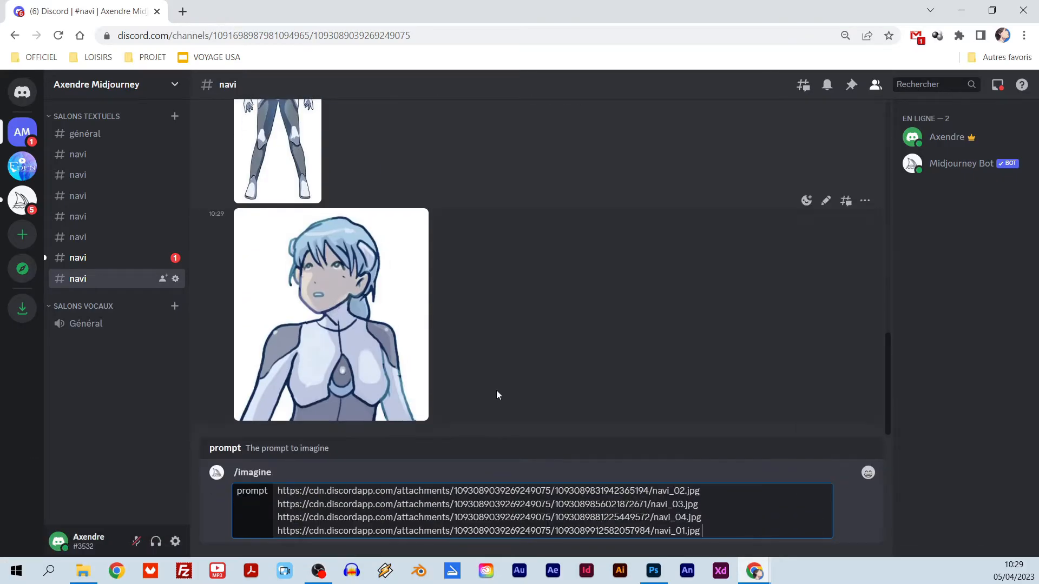
Step: Add the posted character description to the prompt after the image addresses, preceded by "Fullbody."
scroll(498, 395, up, 10)
drag(235, 276, 702, 533)
text(Full body.)
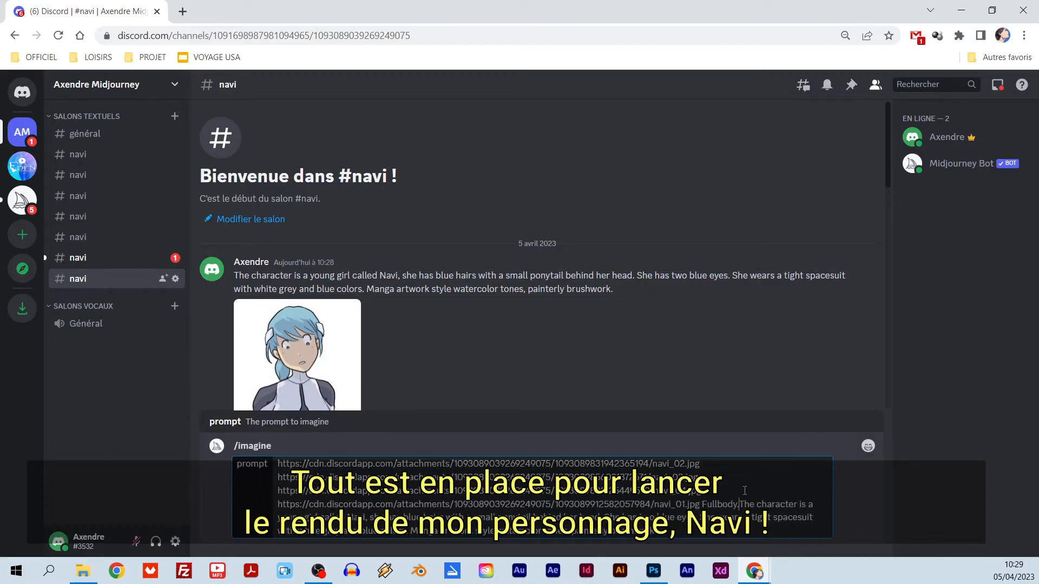
Step: Correct "Fullbody." to "Full body.", append --niji to the /imagine prompt and submit it
click(719, 504)
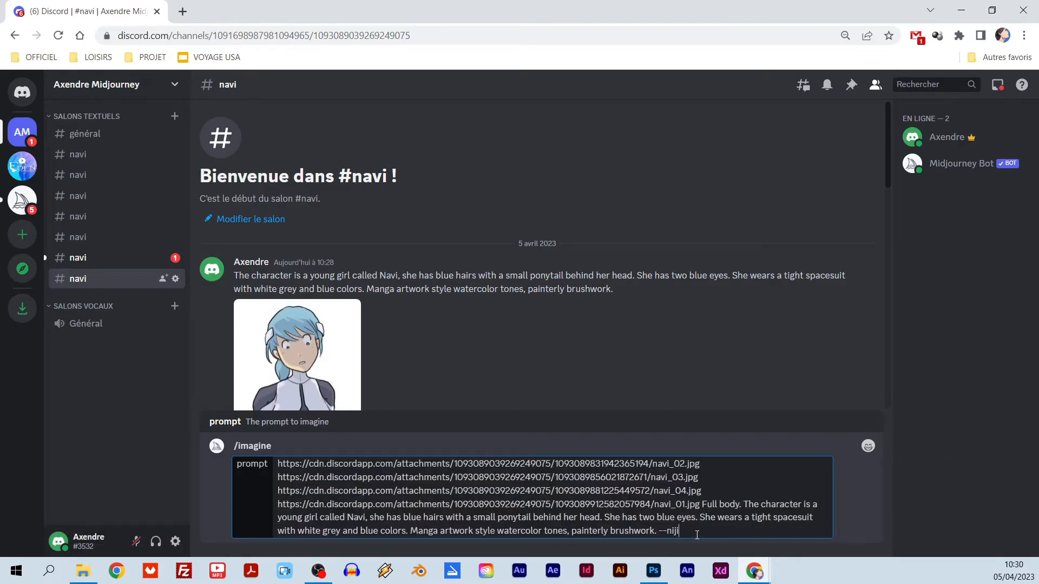
key(Return)
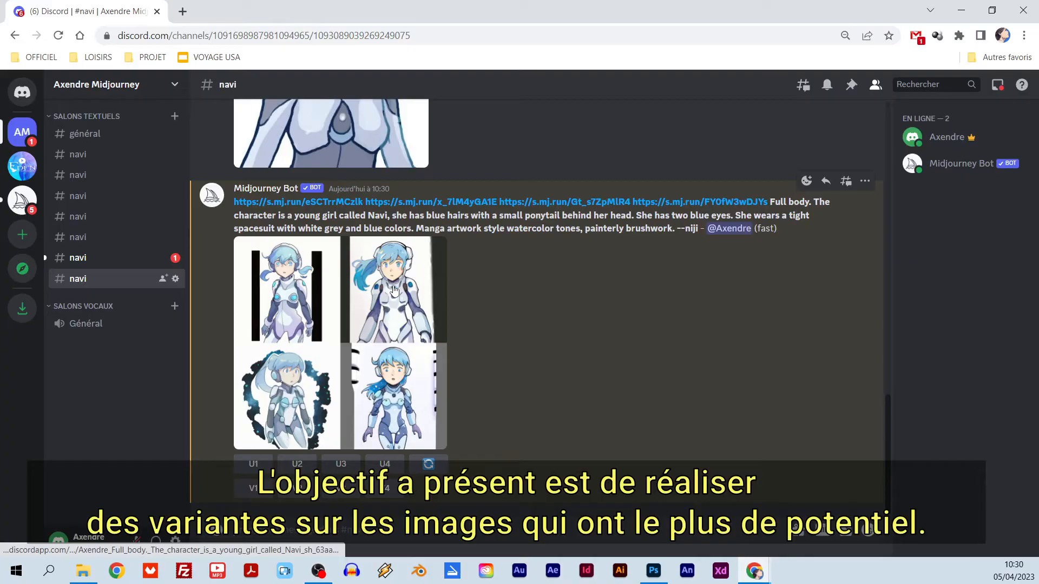
Step: Enlarge the generated Navi grid, close the preview, and request an upscale of image 2 and variations of images 3 and 2
click(392, 288)
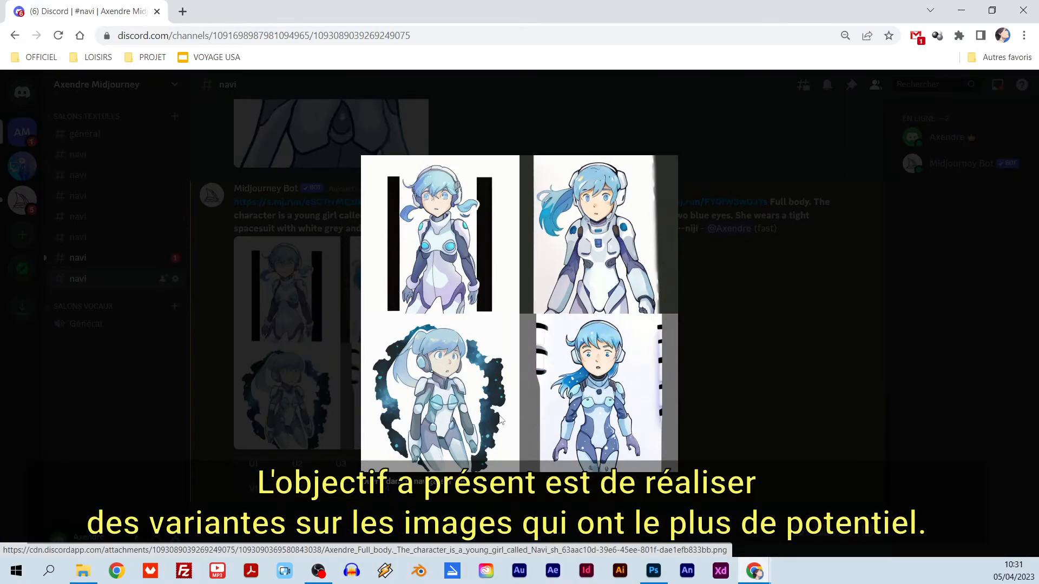
click(712, 365)
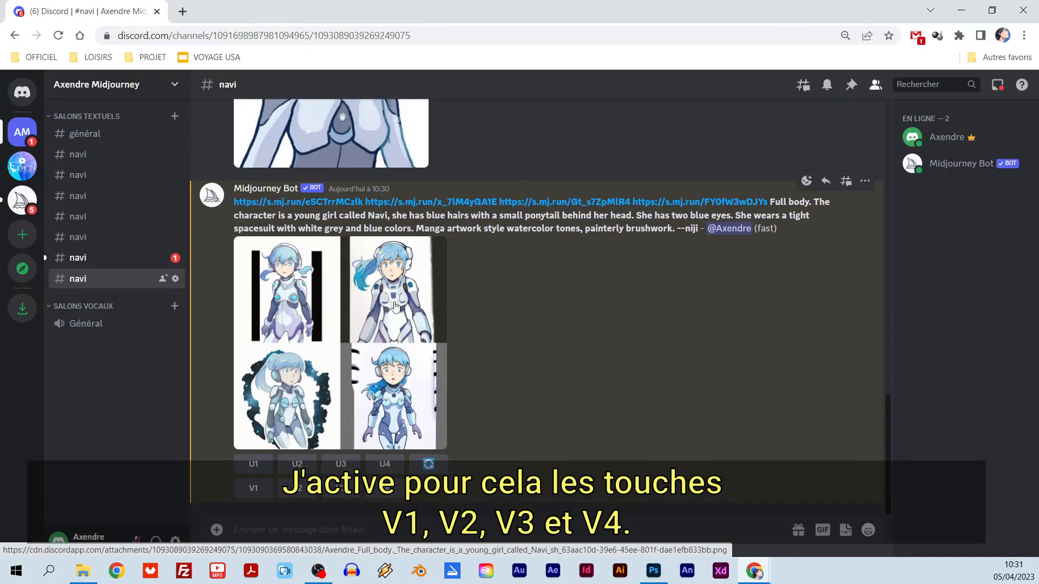
click(301, 466)
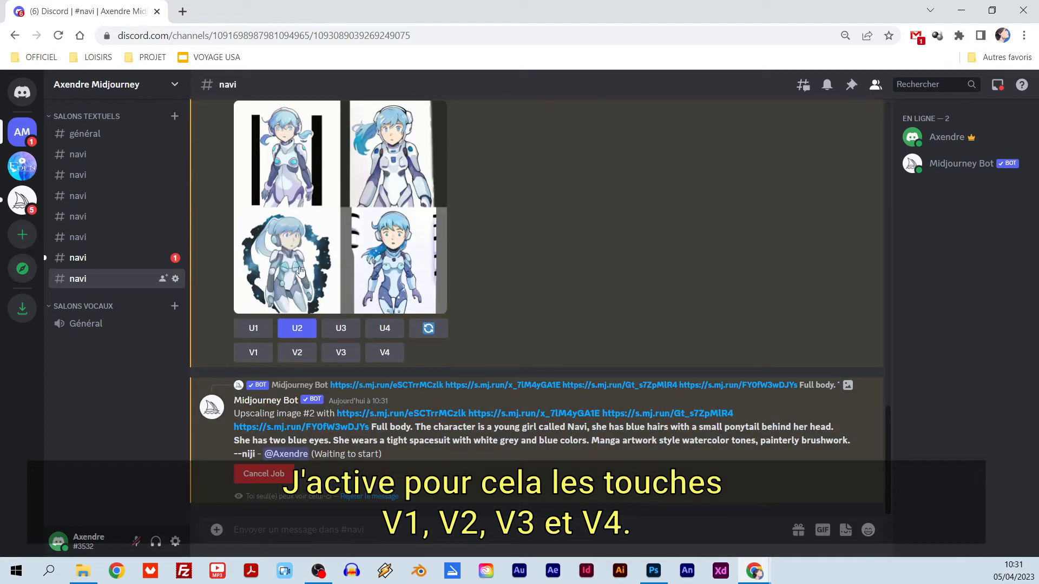
click(341, 353)
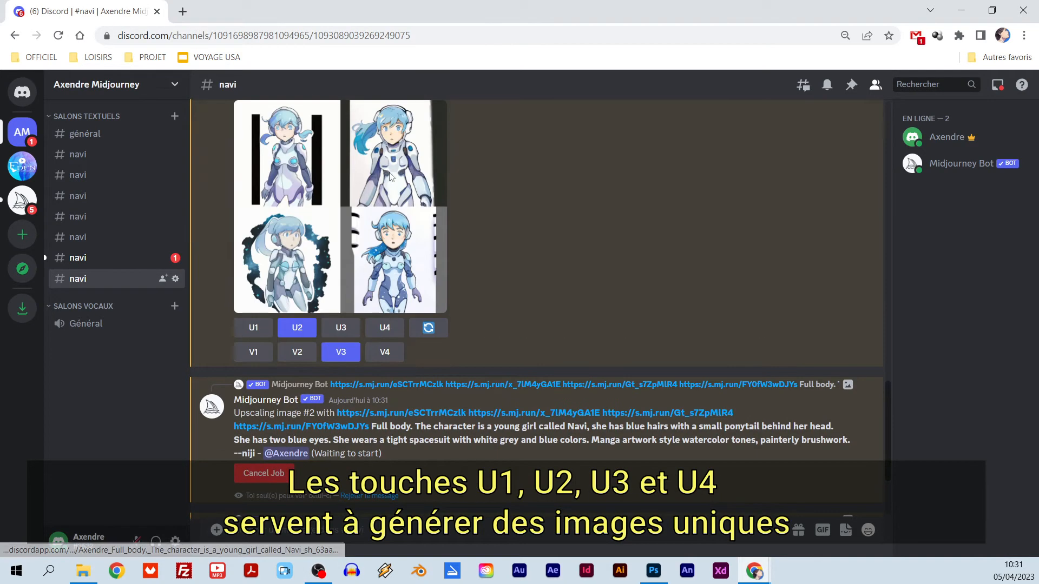
click(297, 353)
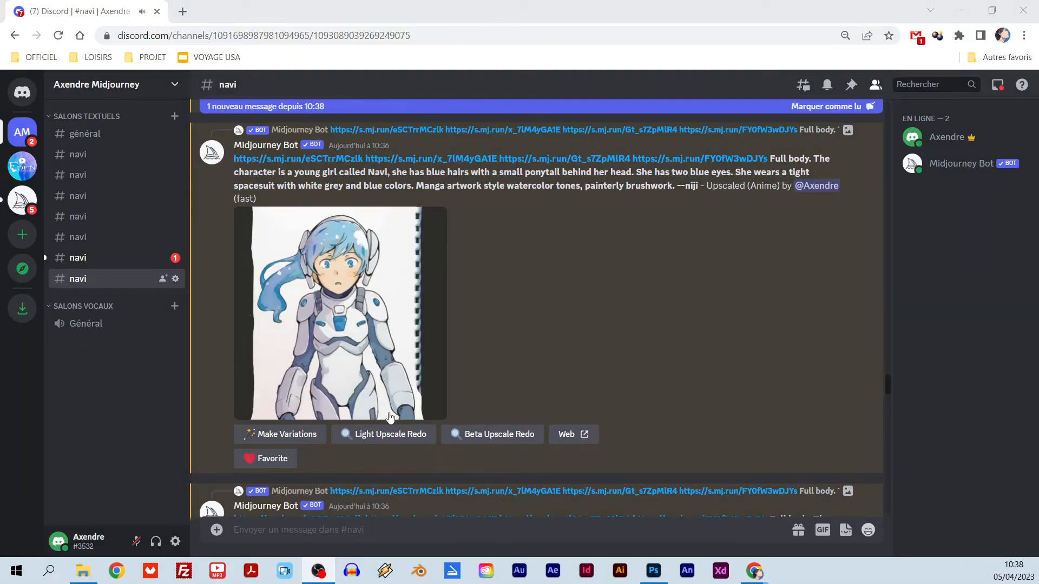
Step: Open the upscaled Navi with the side ponytail full-size in a new browser tab and return to the Discord channel
click(335, 323)
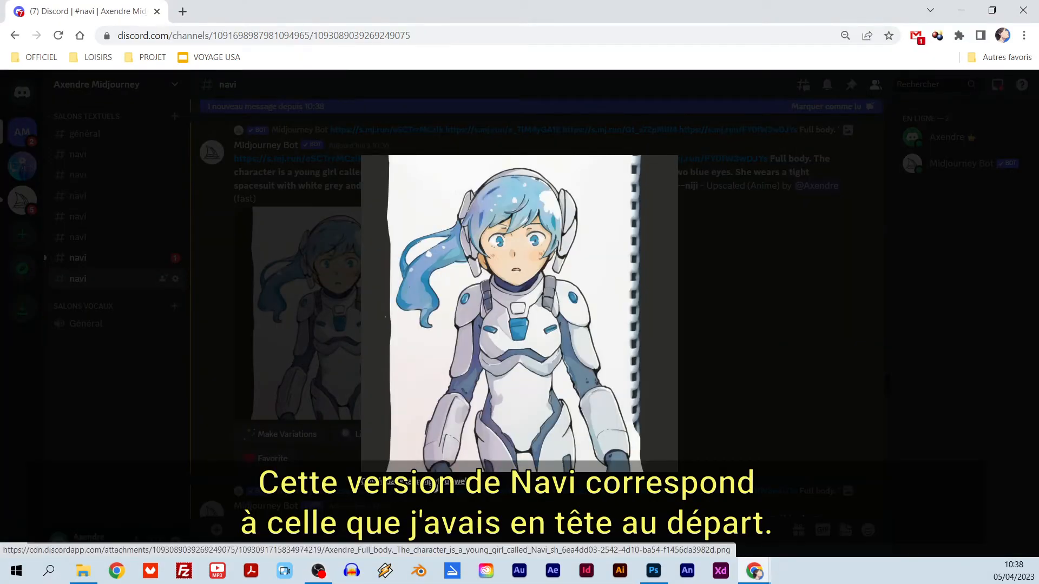
click(431, 482)
key(ctrl+shift+Tab)
click(713, 348)
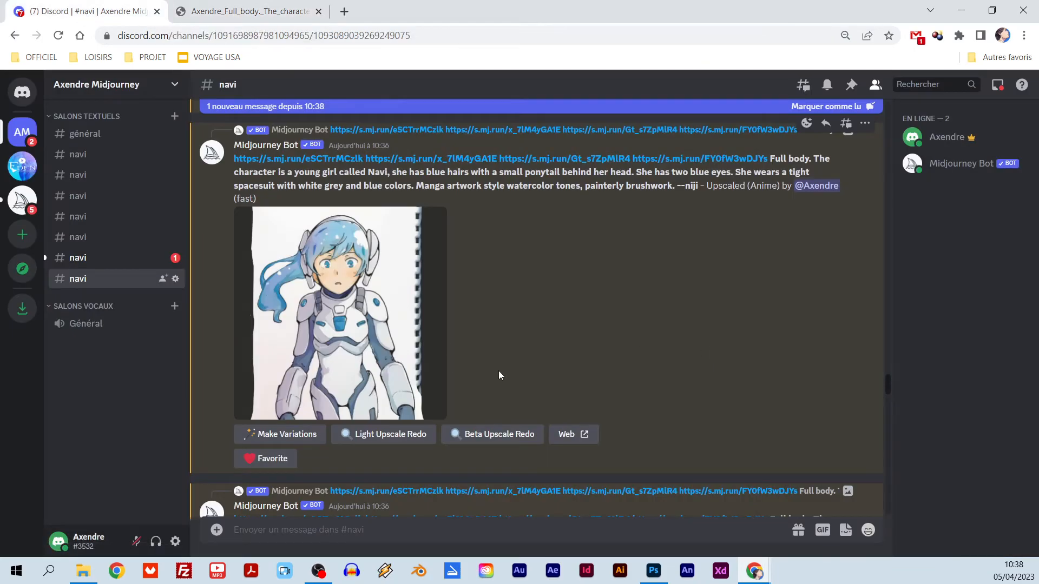
Step: Add the envelope reaction to the upscaled Navi message and copy the seed number from Midjourney Bot's direct message
scroll(471, 357, up, 2)
click(864, 191)
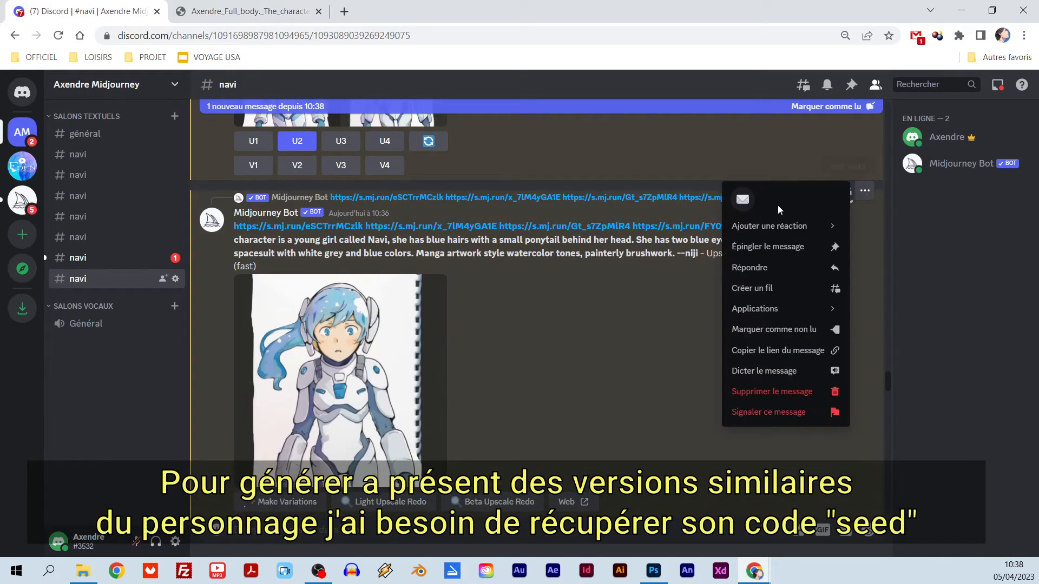
click(742, 202)
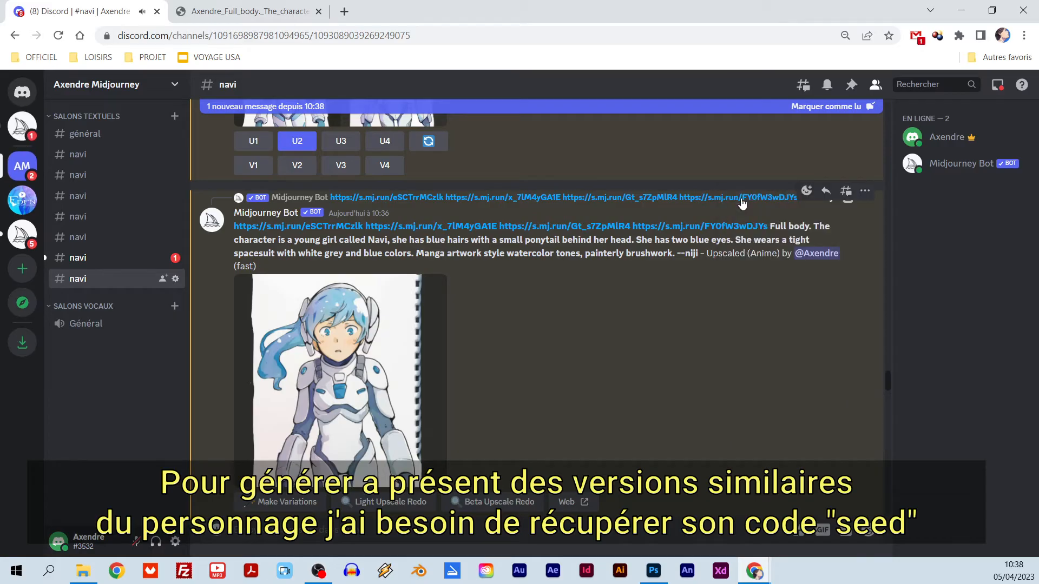
click(22, 128)
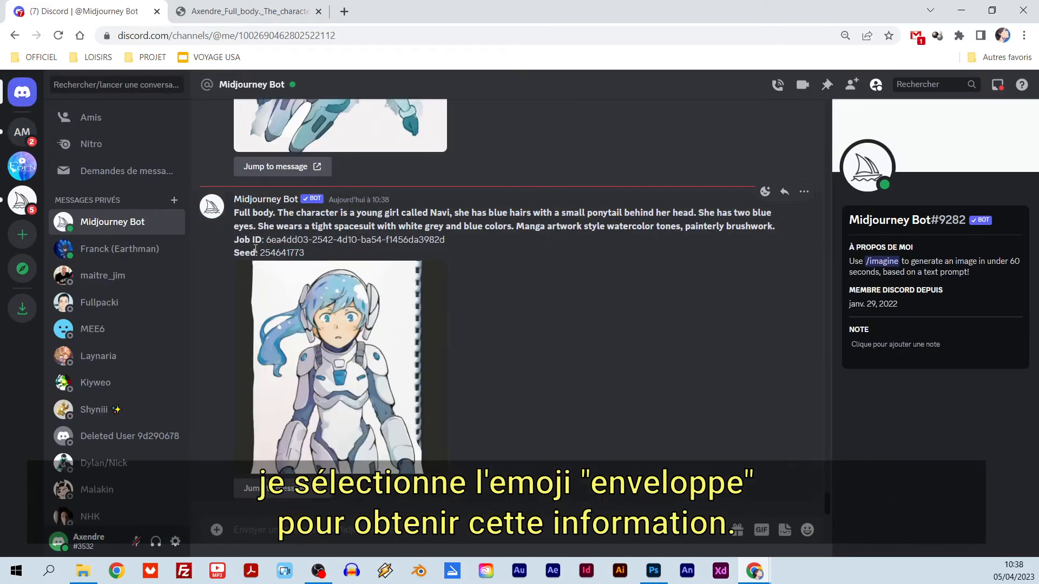
drag(260, 253, 303, 254)
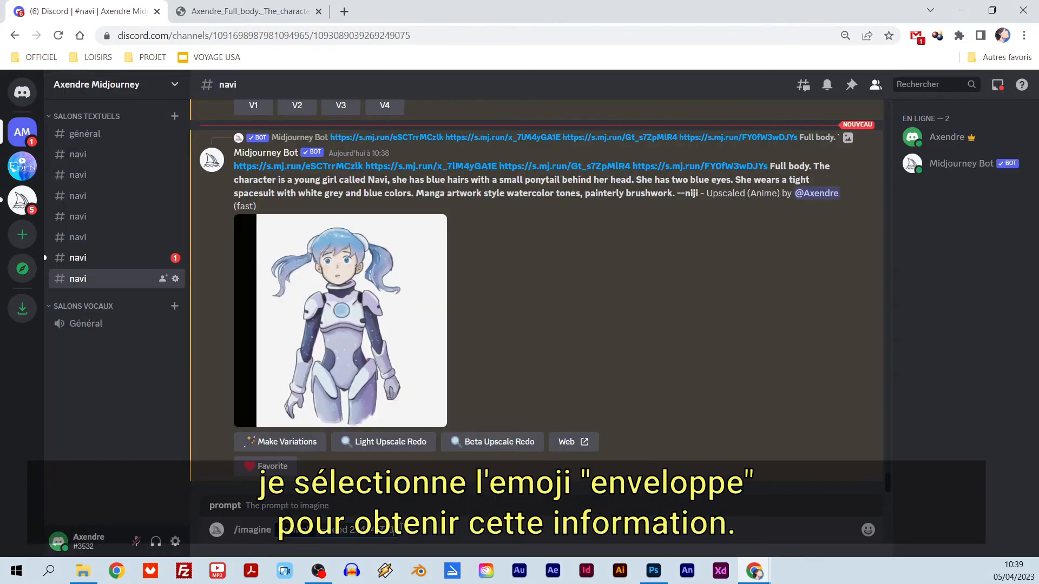
Step: Build an /imagine prompt from the earlier image links, character description and --niji, followed by --seed 254641773
drag(234, 166, 693, 195)
key(ctrl+c)
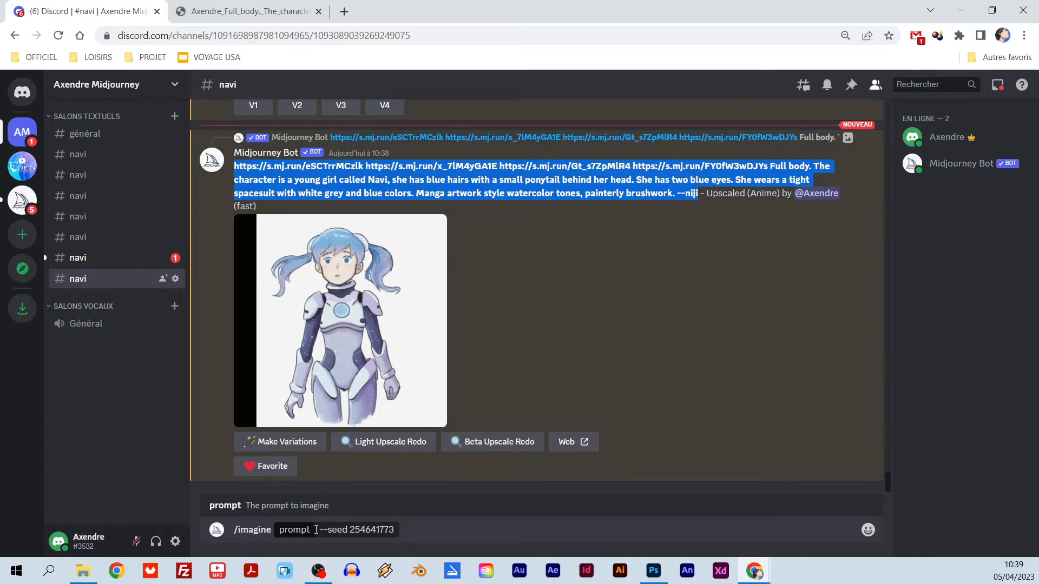
click(318, 530)
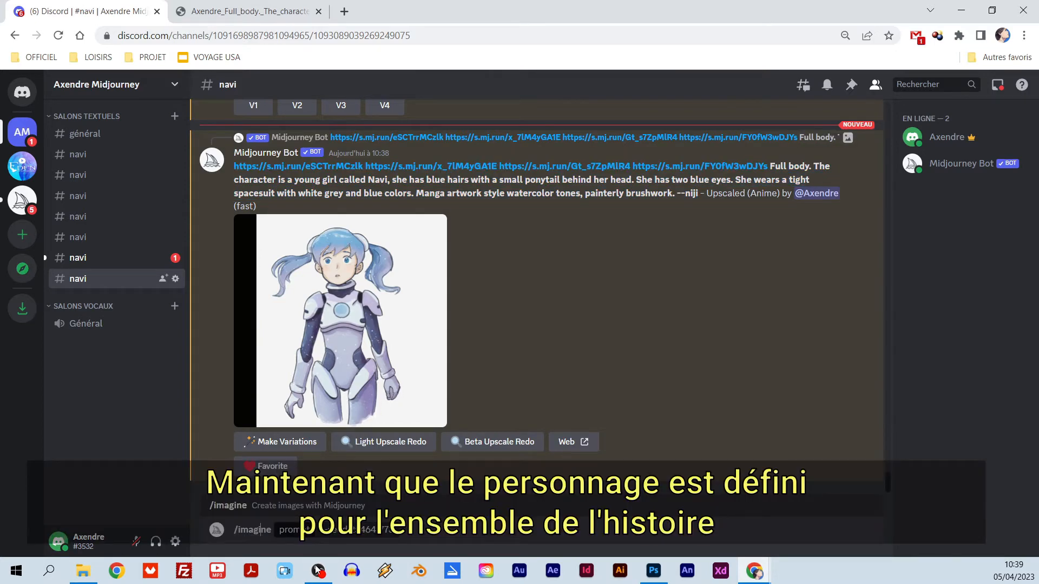
key(ctrl+v)
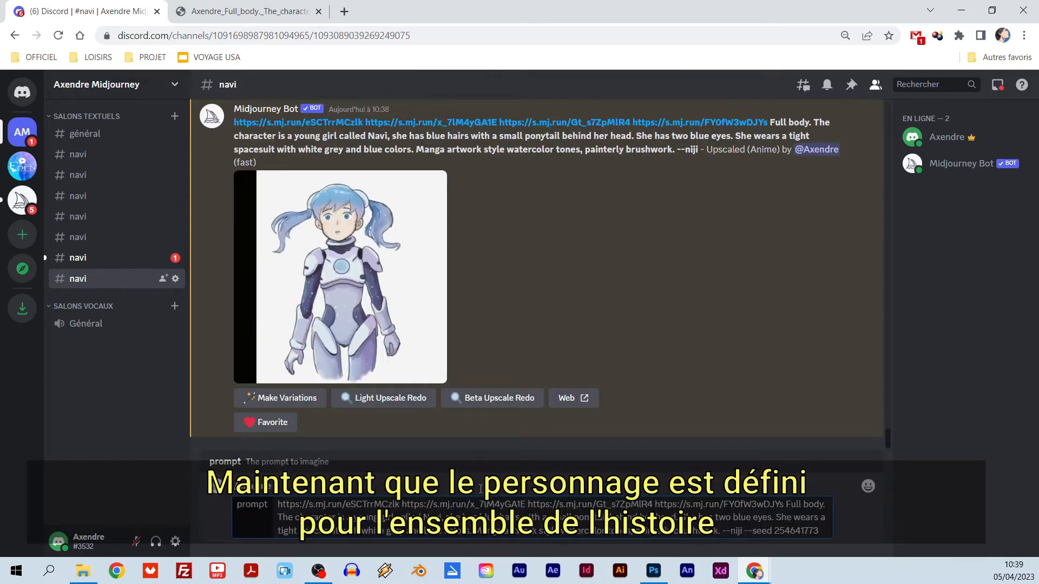
Step: Insert the upscaled Navi image's address into the prompt after the four reference links
scroll(528, 356, up, 5)
scroll(522, 359, up, 5)
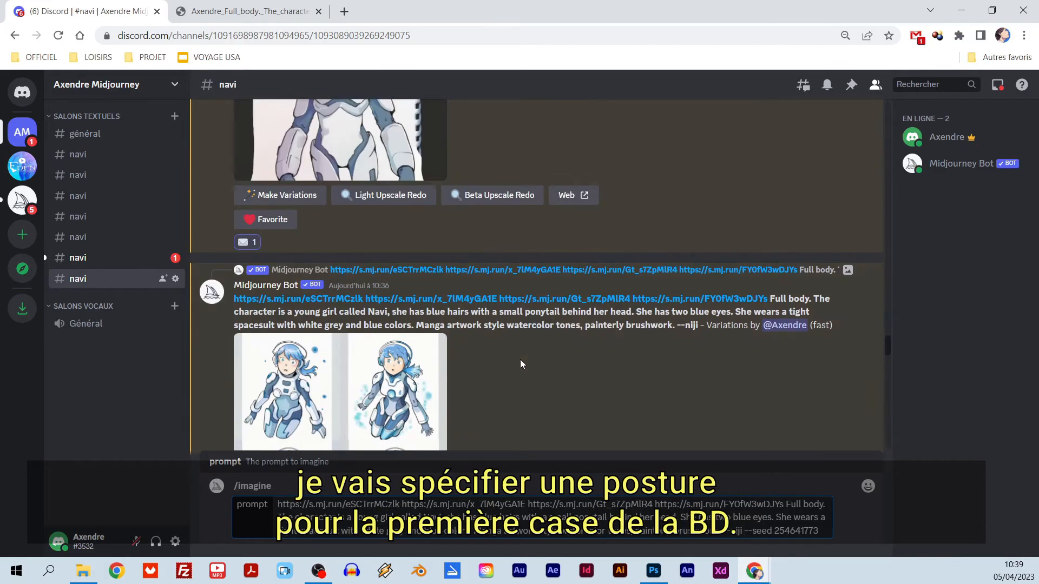
drag(341, 264, 786, 505)
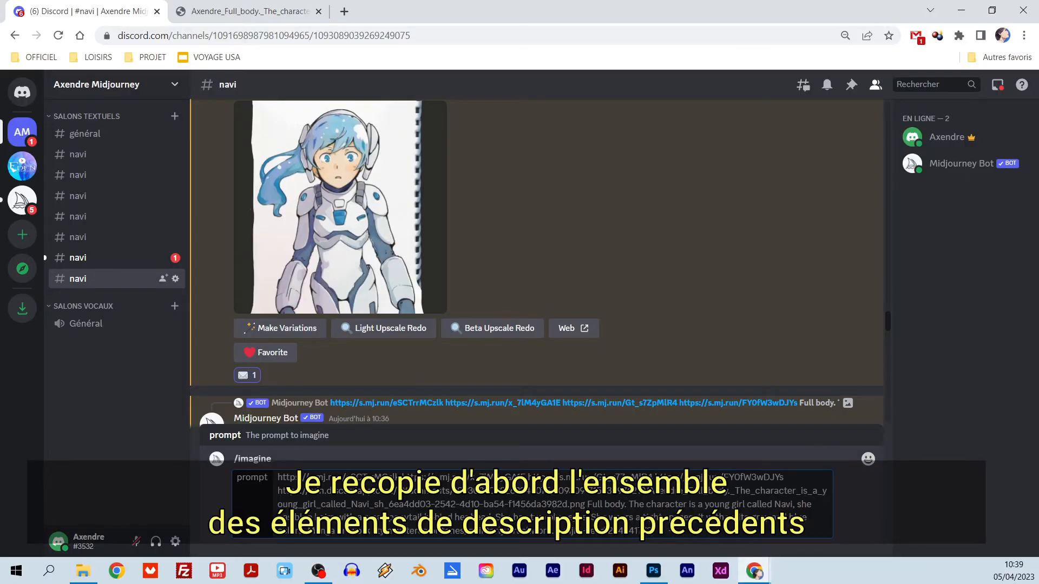
Step: Replace "Full body." in the prompt with "Low angle scene : Navi manipulates a computer tablete with an innocent expression."
drag(589, 505, 629, 504)
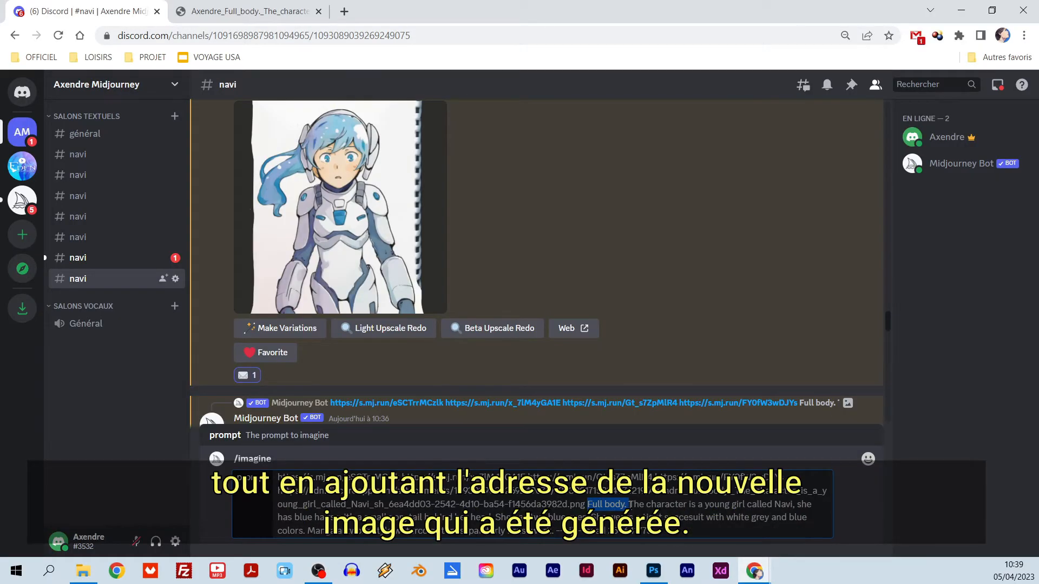
key(BackSpace)
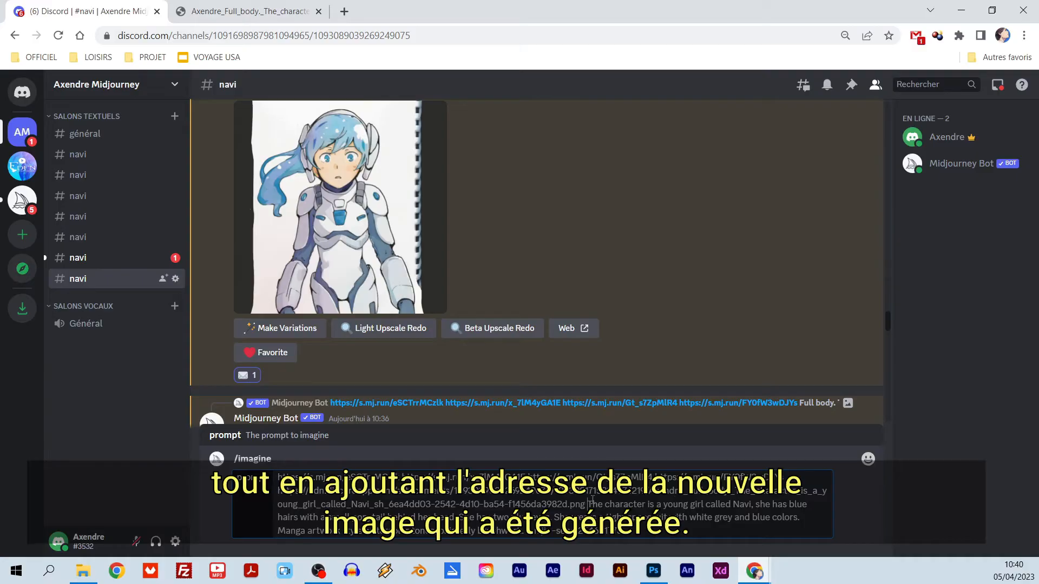
text(Low angle scene)
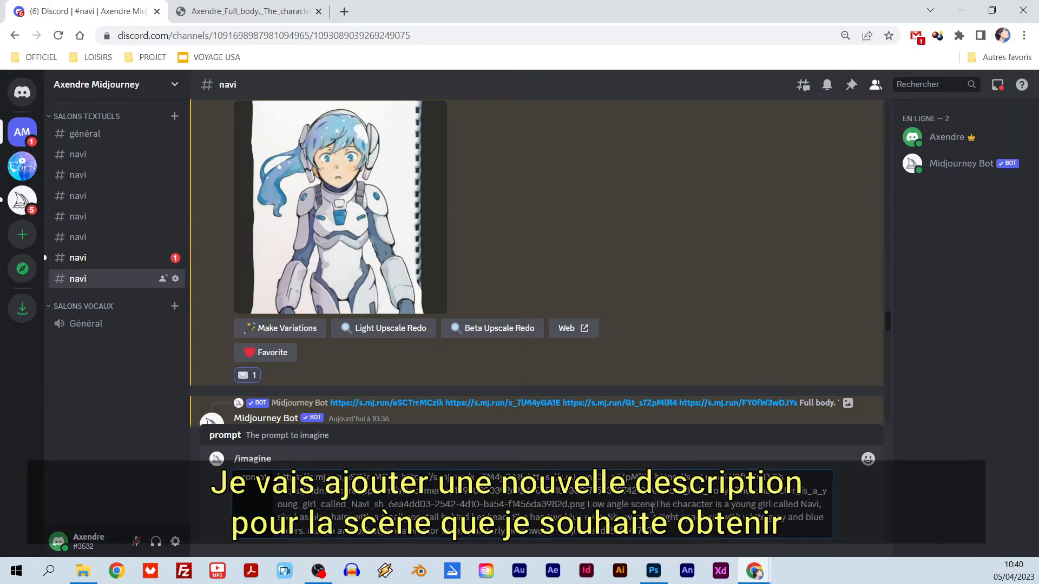
text( : Navi man)
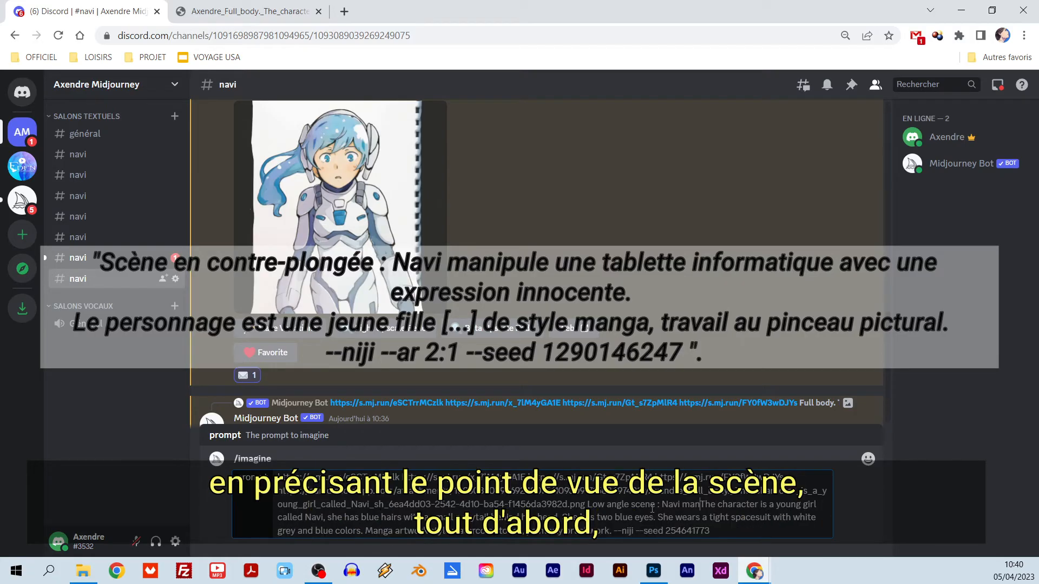
text(ipulates)
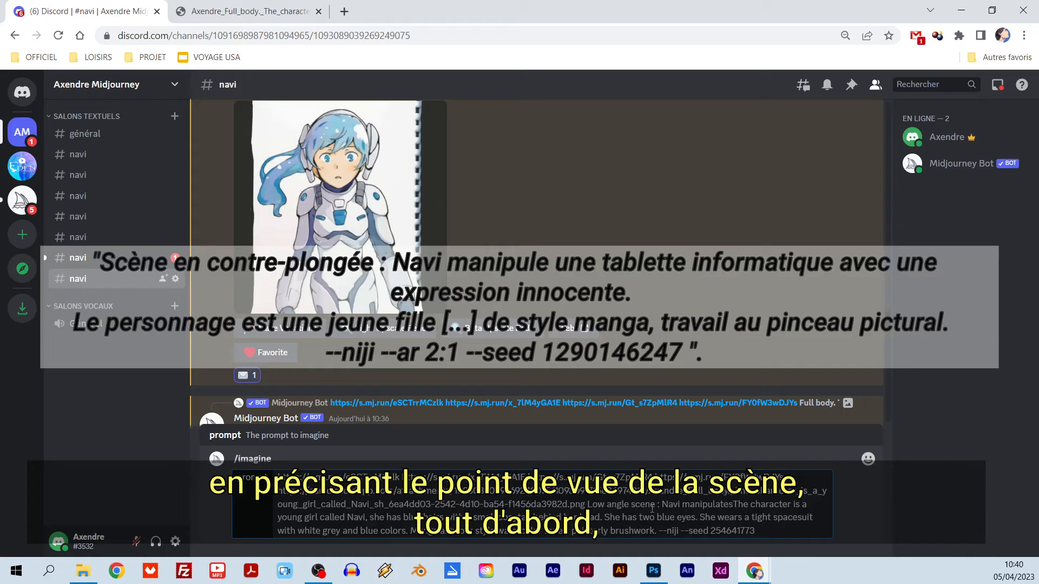
text( a compu)
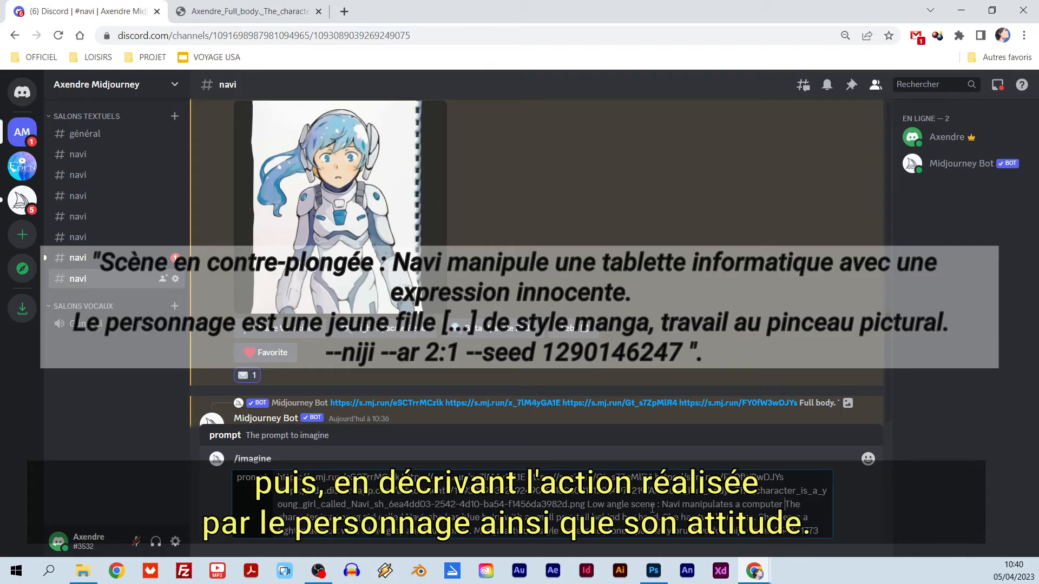
text(ter tablete )
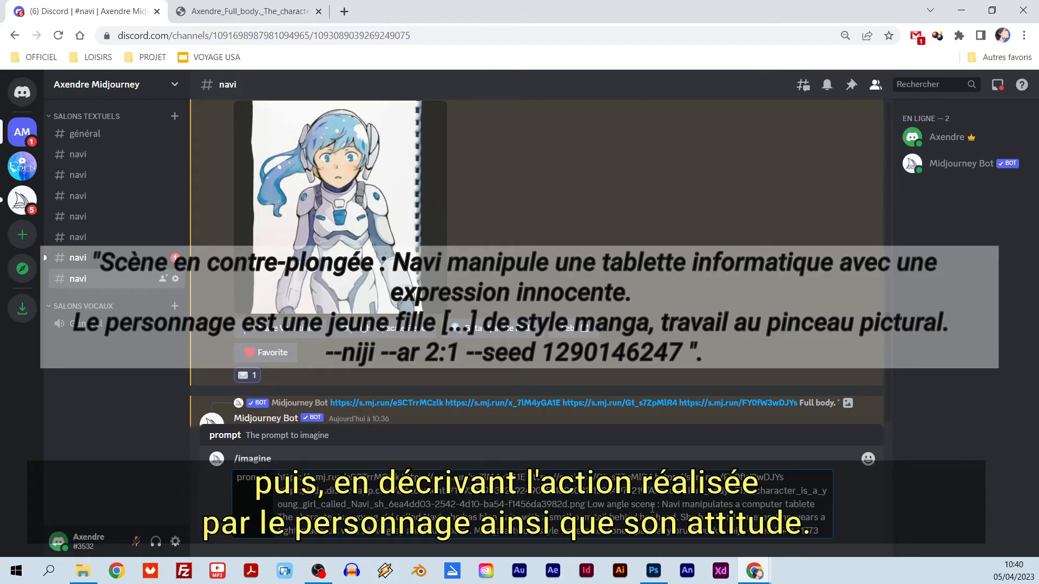
text(with an innocent expr)
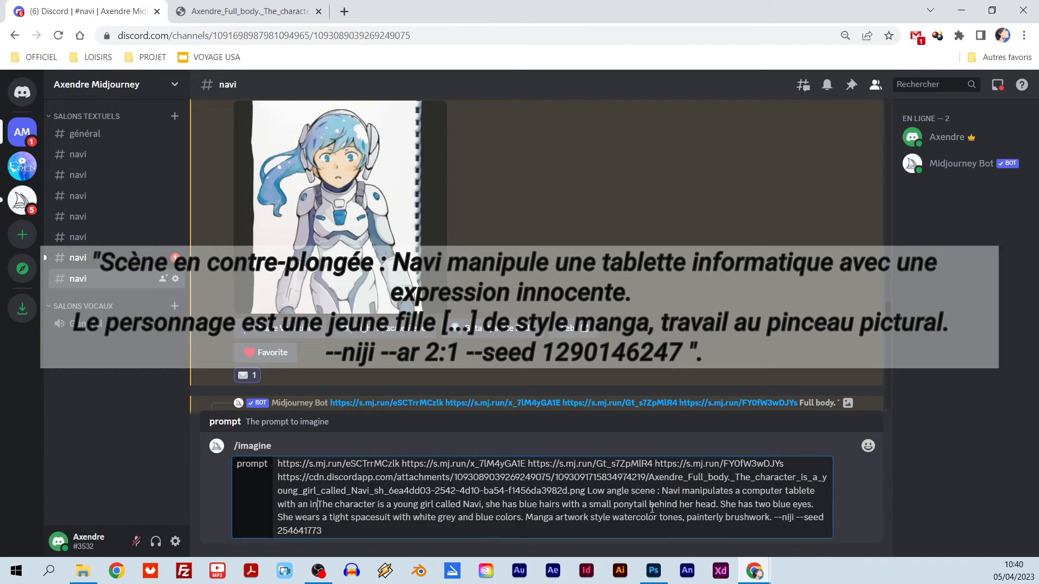
text(ession)
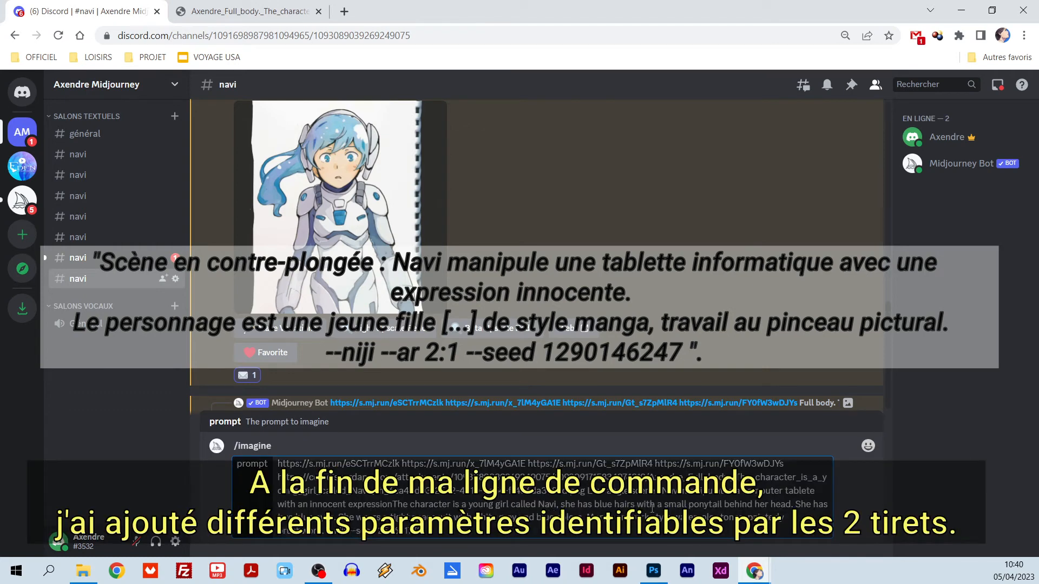
text(.)
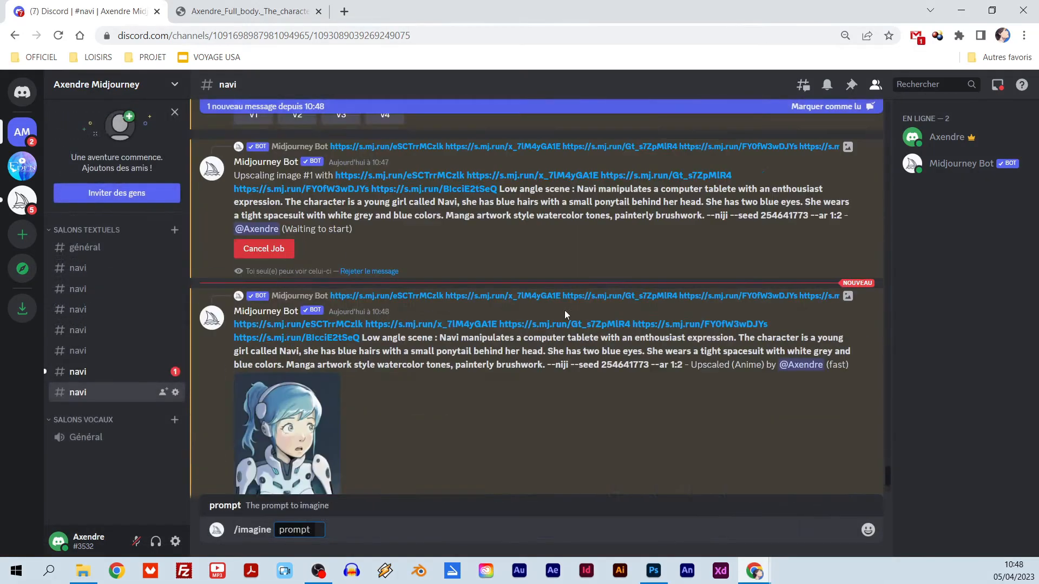
Step: Open the upscaled 1:2 low angle image of Navi with the tablet full-size in a new tab and save it as a PNG
scroll(566, 315, down, 3)
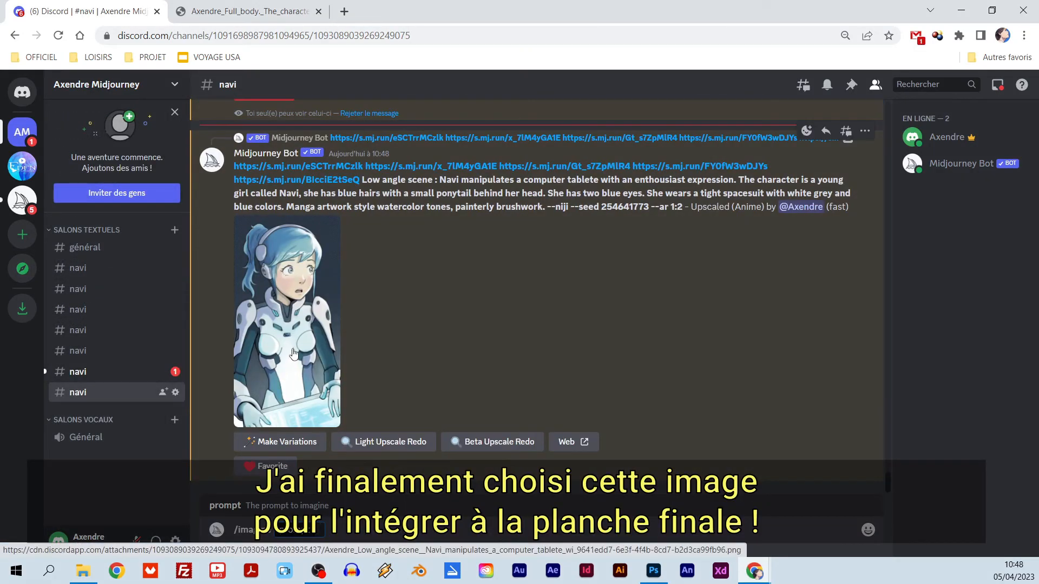
click(293, 354)
click(452, 282)
click(452, 282)
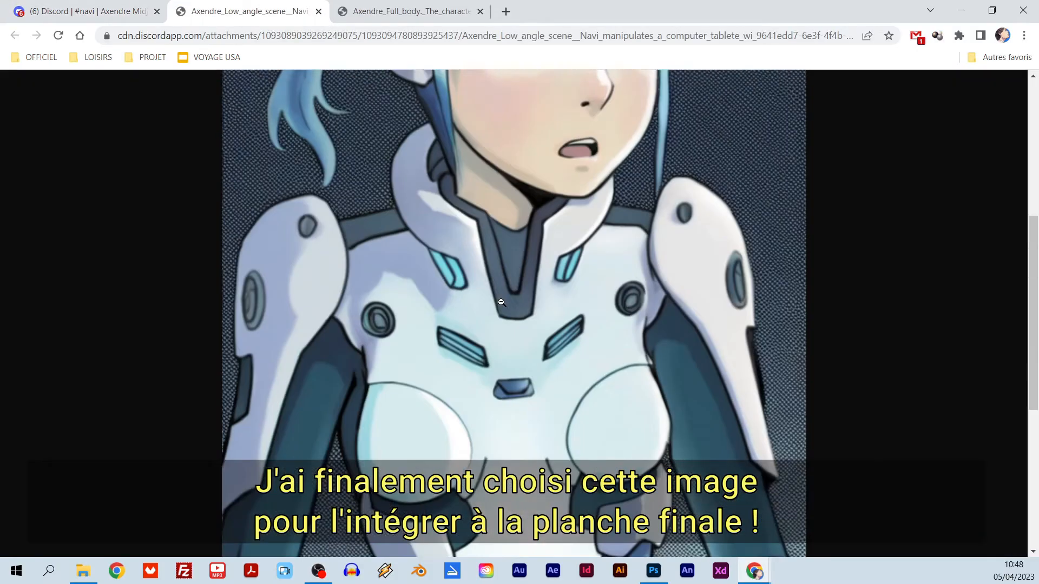
right_click(452, 282)
click(521, 309)
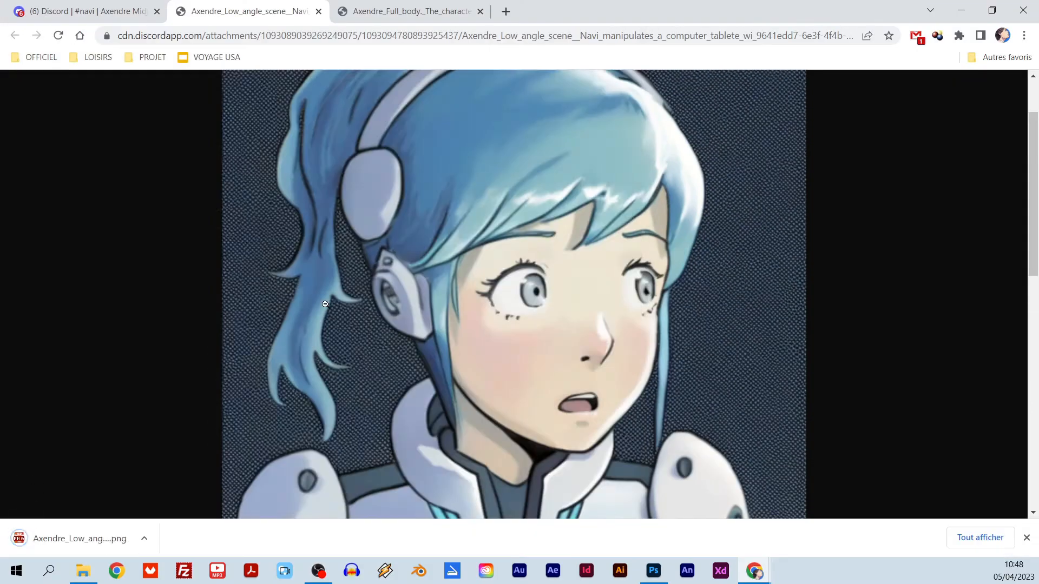
click(540, 310)
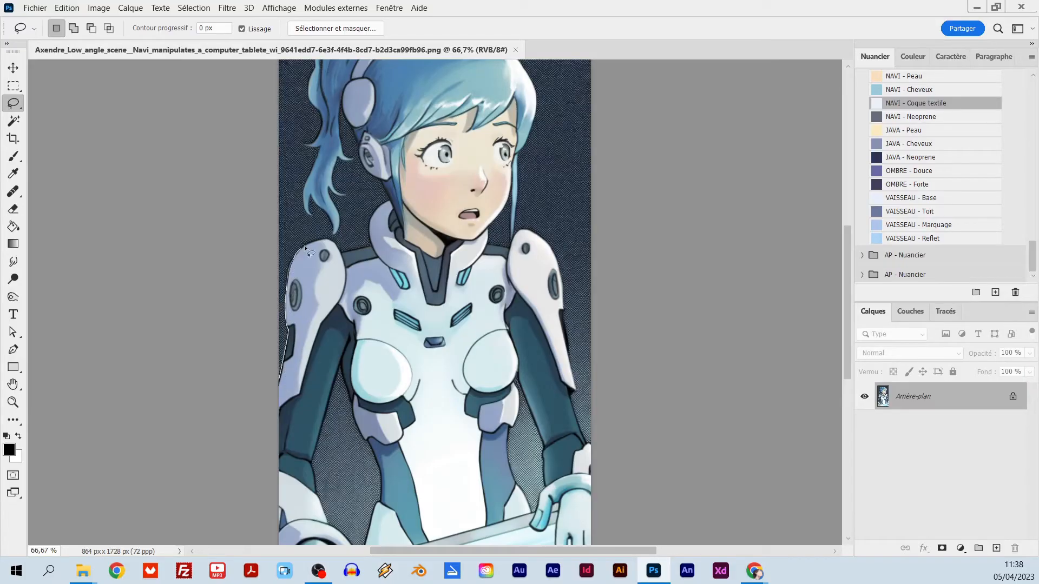
Step: In Photoshop, trace the dark background along Navi's shoulder, neck and ponytail with the Lasso tool
drag(389, 198, 367, 171)
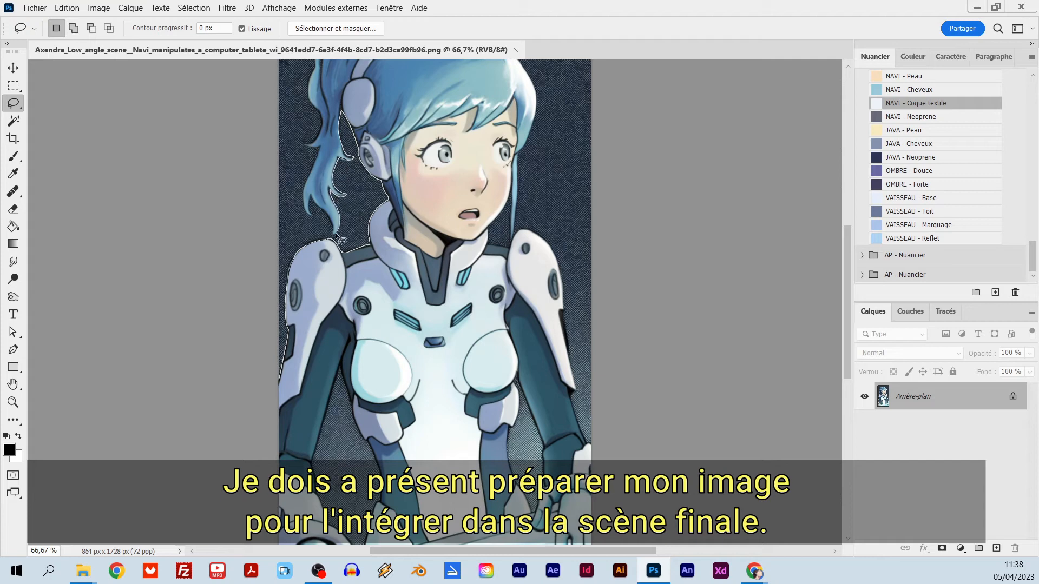
drag(312, 201, 320, 150)
drag(279, 70, 279, 74)
Step: Add the background gaps between the arm and torso and between the neck and shoulder to the Lasso selection
scroll(326, 228, up, 5)
key(shift)
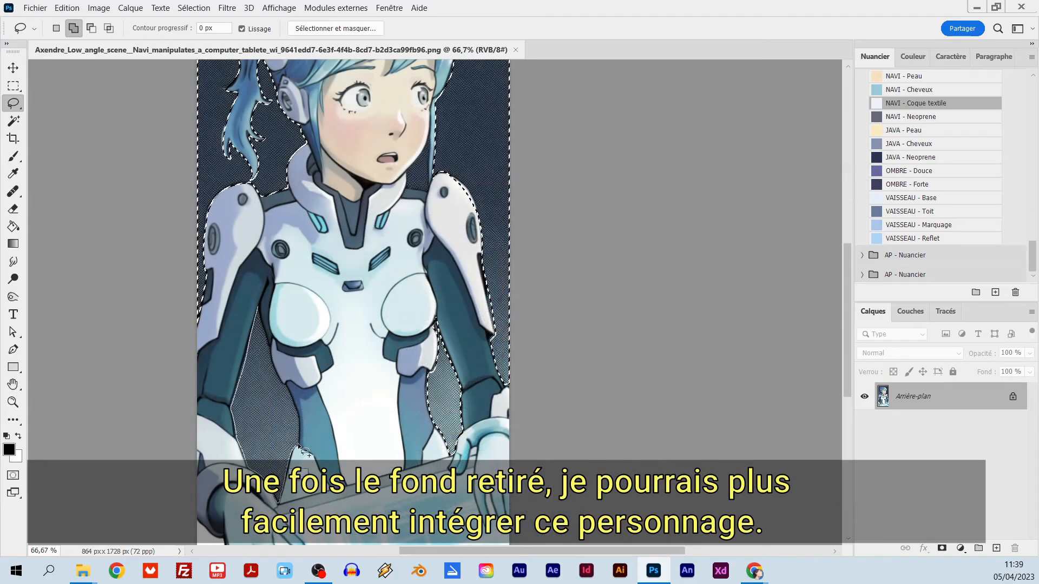
drag(260, 314, 259, 310)
drag(407, 172, 424, 190)
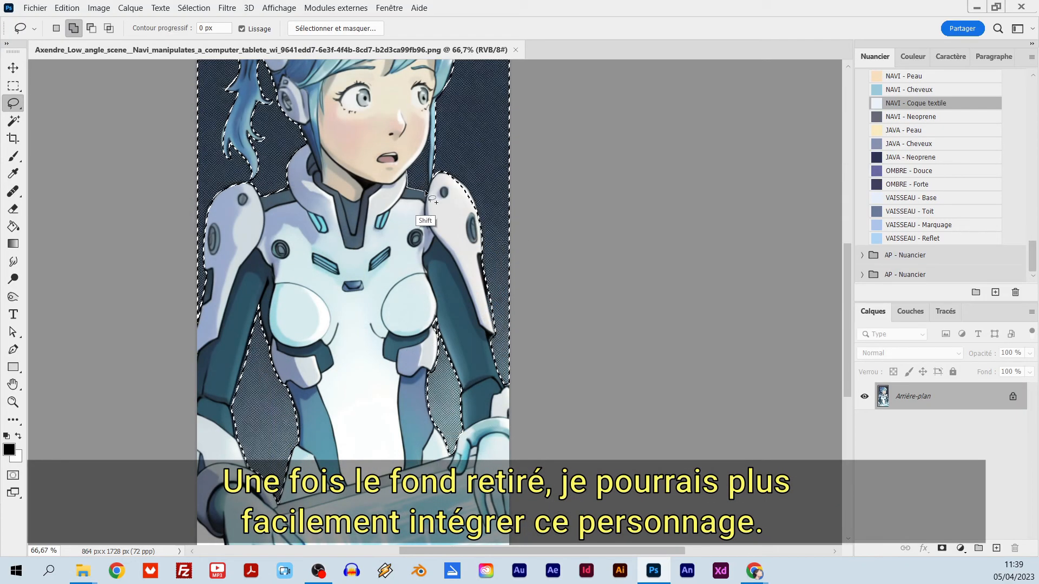
Step: Add the remaining dark background beside Navi's hair and raised shoulder guard to the Lasso selection
drag(436, 148, 411, 173)
scroll(541, 347, up, 5)
scroll(541, 347, left, 3)
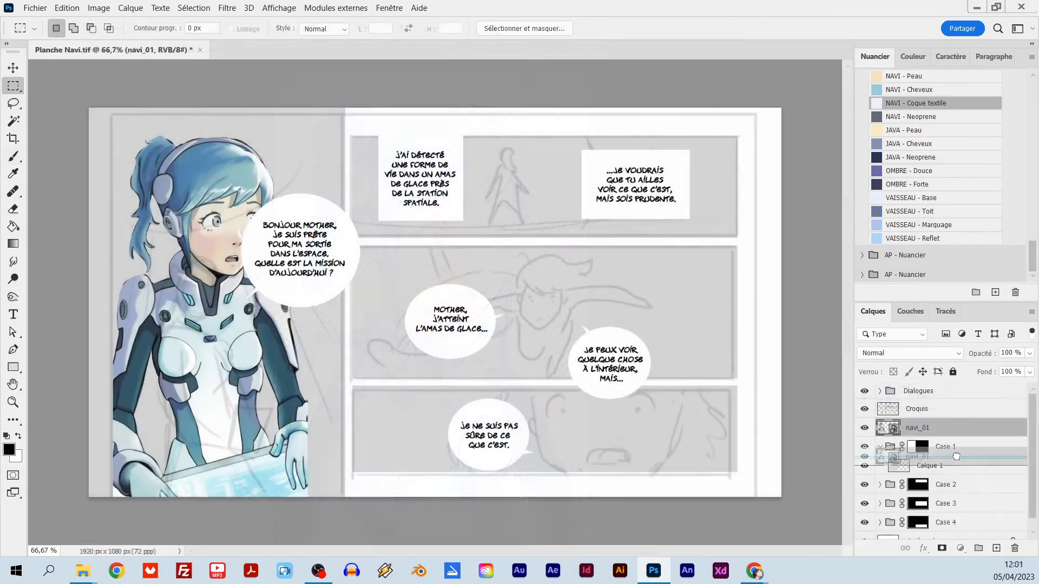
Step: Move the navi_01 layer into the Case 1 group, scale Navi down in the panel's lower part, and hide the Croquis layer
drag(957, 457, 957, 458)
key(v)
drag(216, 303, 186, 313)
drag(278, 145, 219, 238)
drag(162, 354, 203, 319)
drag(123, 235, 128, 252)
key(Return)
click(865, 410)
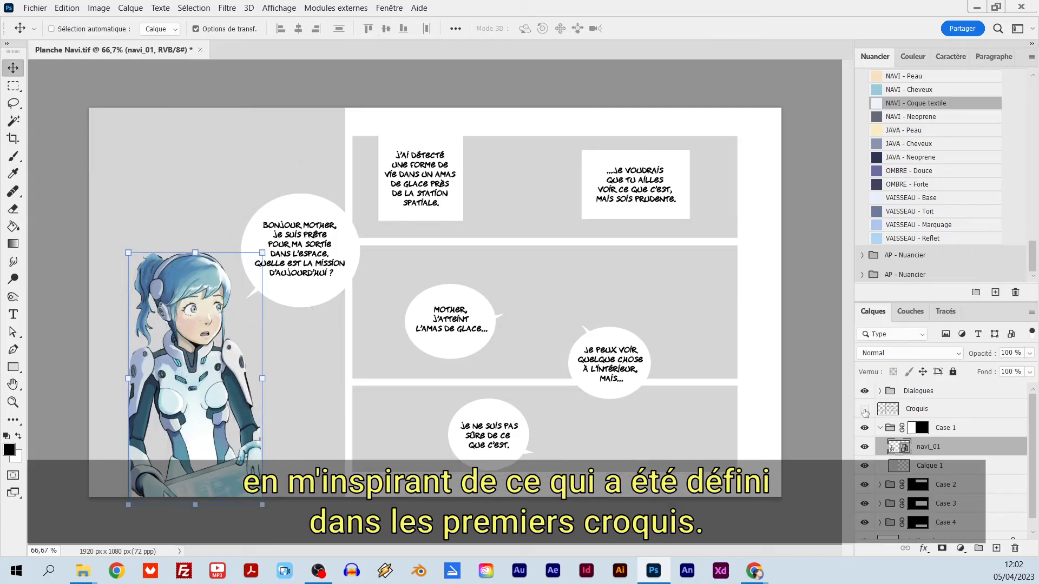
Step: Place the vertical spaceship command area image above Calque 1 in Case 1, behind Navi, and enlarge it to fill the panel
click(928, 465)
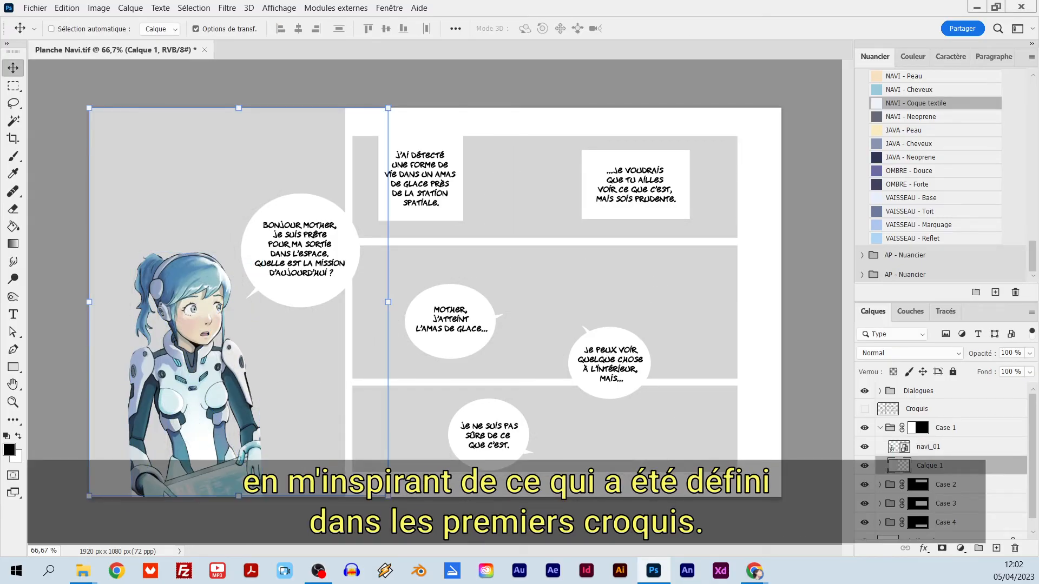
drag(265, 335, 255, 184)
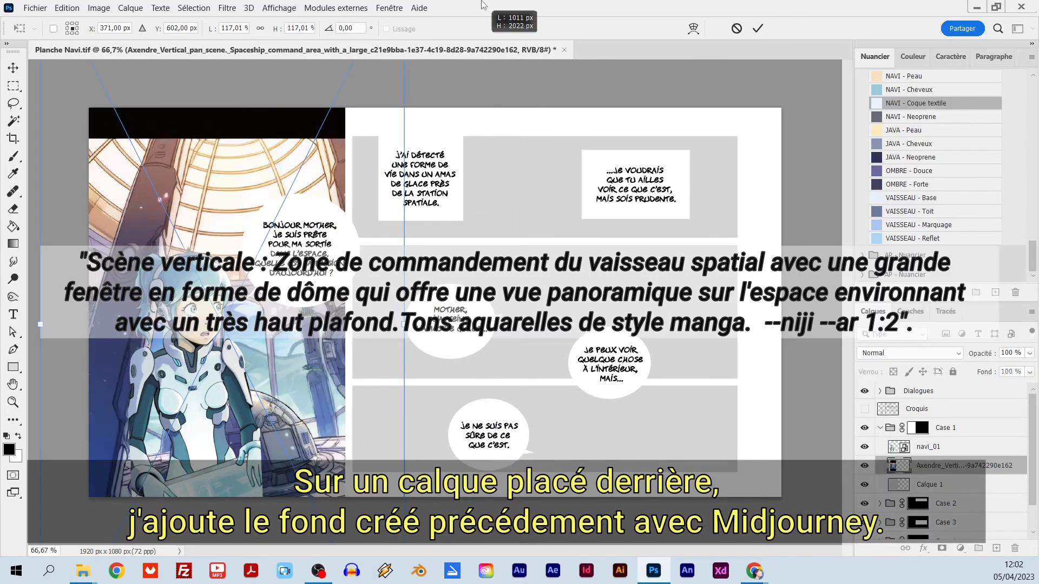
key(Return)
key(ctrl+minus)
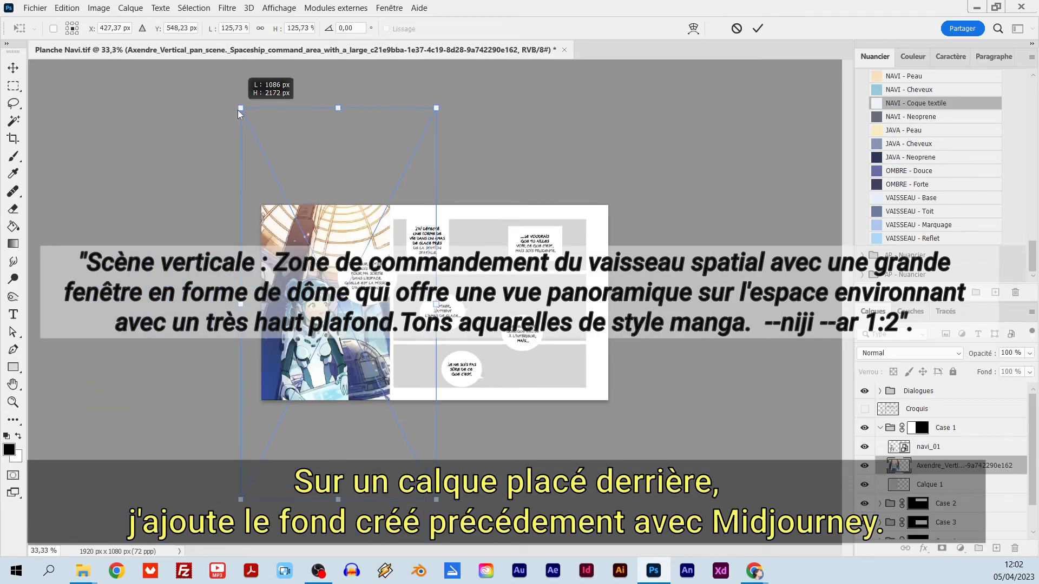
key(ctrl+plus)
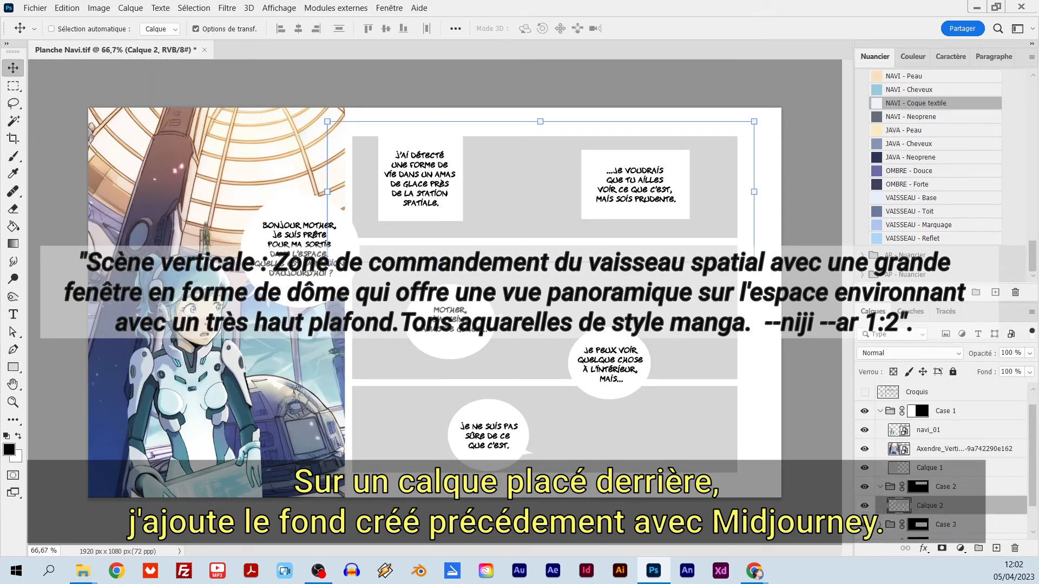
Step: Place the back-view navi_02 cut-out between the Case 2 captions and the circular window image behind her, scaled to the panel
drag(634, 170, 526, 190)
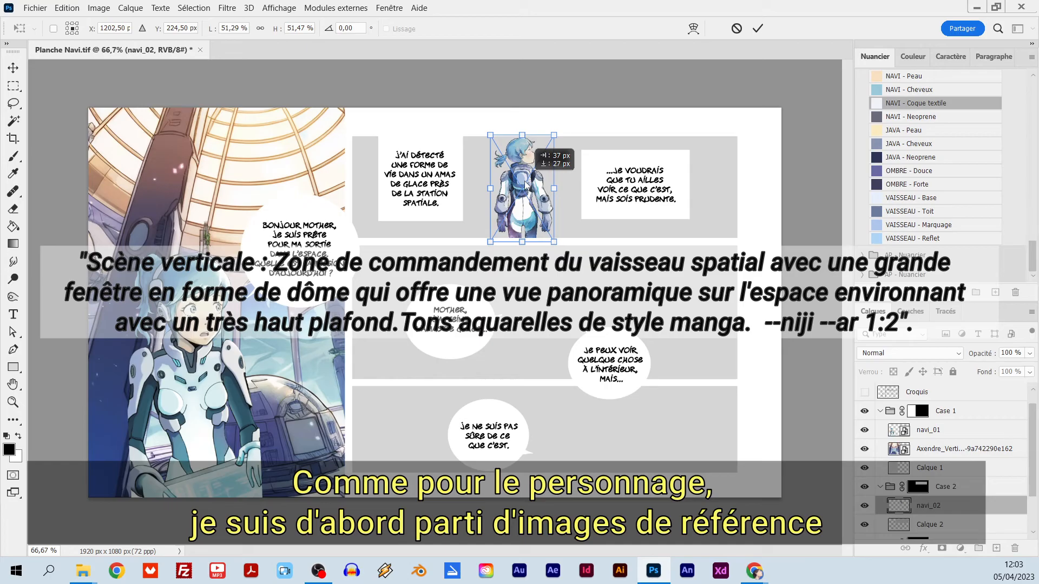
key(Return)
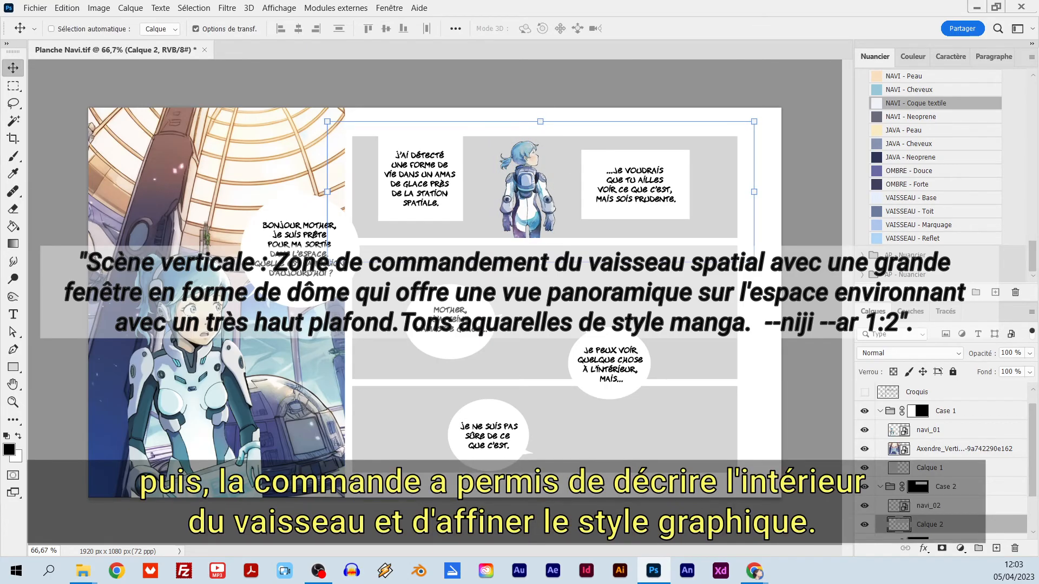
drag(595, 184, 670, 199)
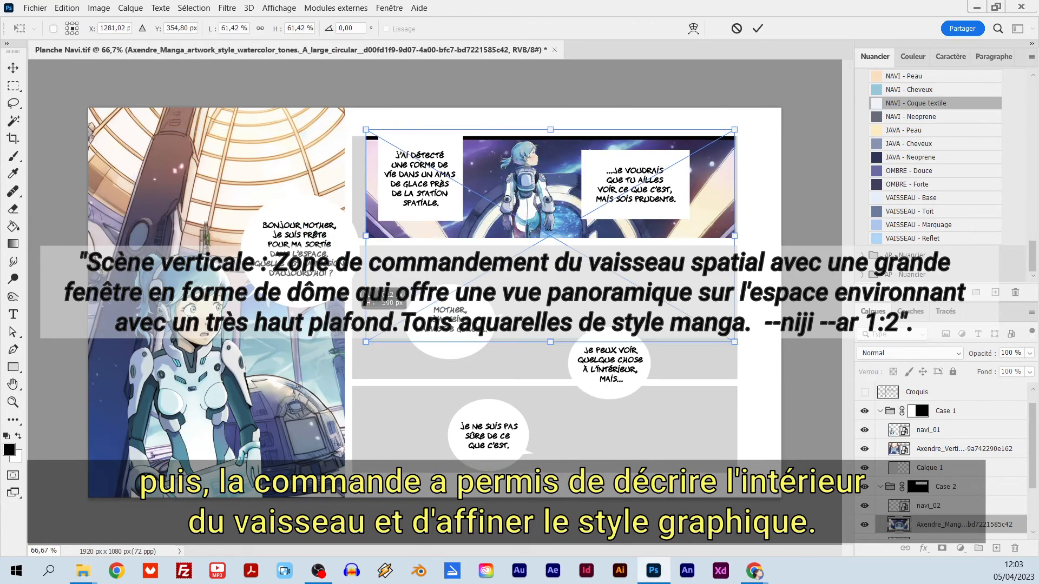
key(Return)
Step: Select the navi_02 layer and scale Navi down slightly to fit in front of the window in Case 2
right_click(535, 186)
click(563, 192)
key(ctrl+t)
key(Return)
Step: Select Calque 3 in the Case 3 group and position the placed image of Navi floating in space
right_click(610, 294)
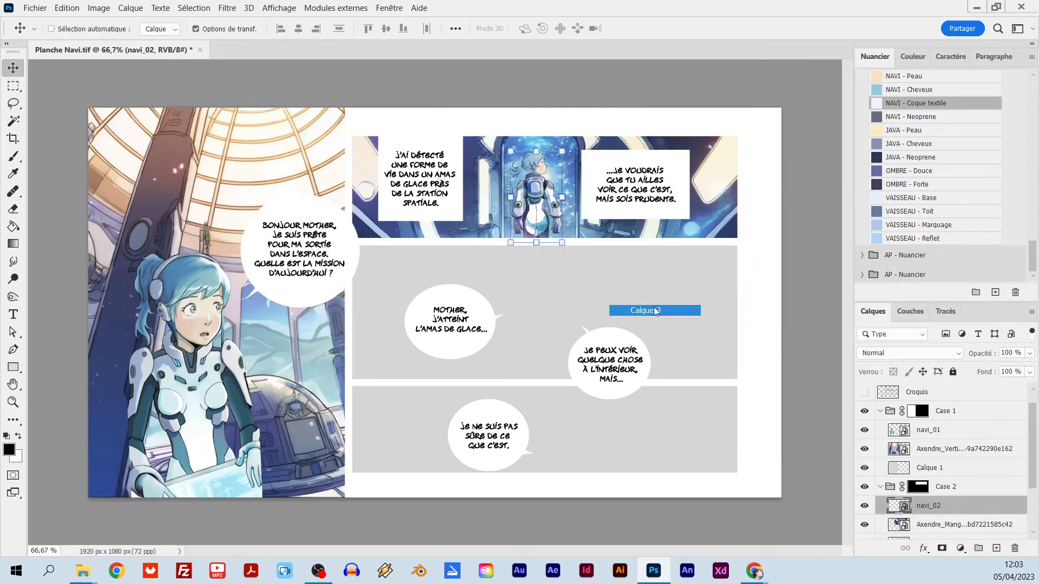
click(627, 309)
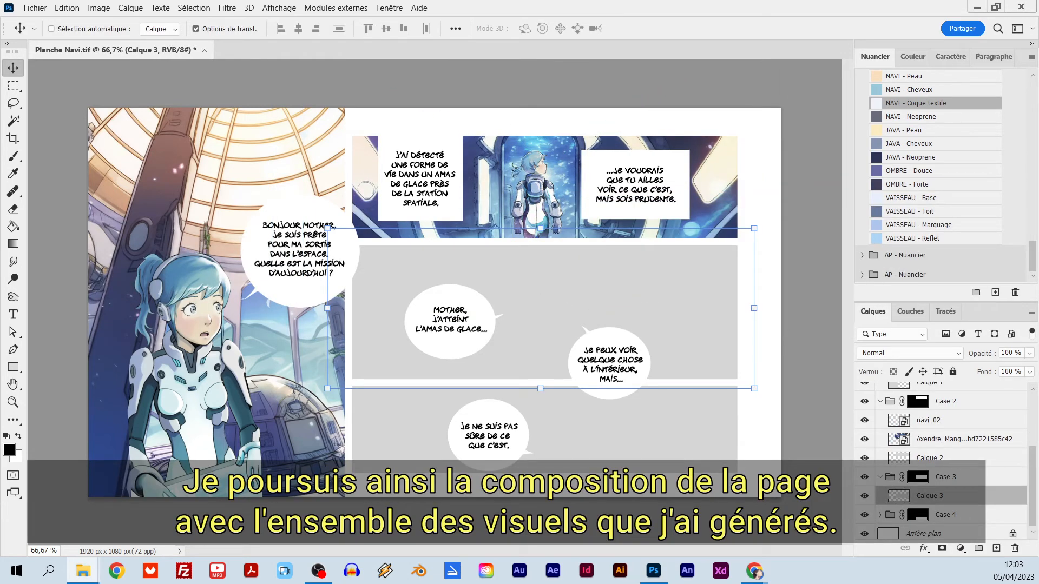
drag(628, 278, 591, 263)
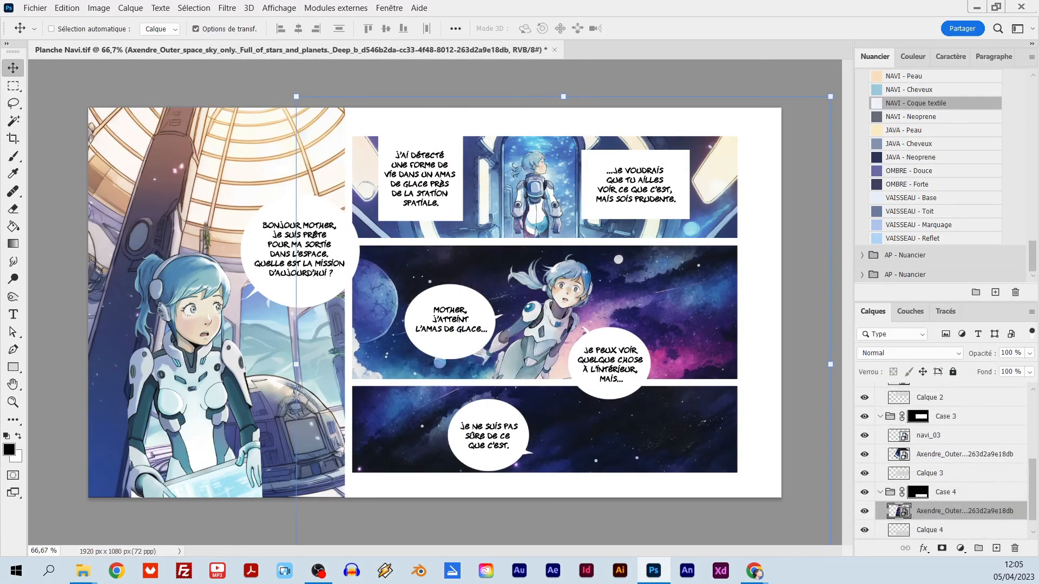
Step: Position the starry background in Case 4 and place navi_04 over it, moving and scaling Navi's face beside the speech bubble
drag(569, 444, 570, 444)
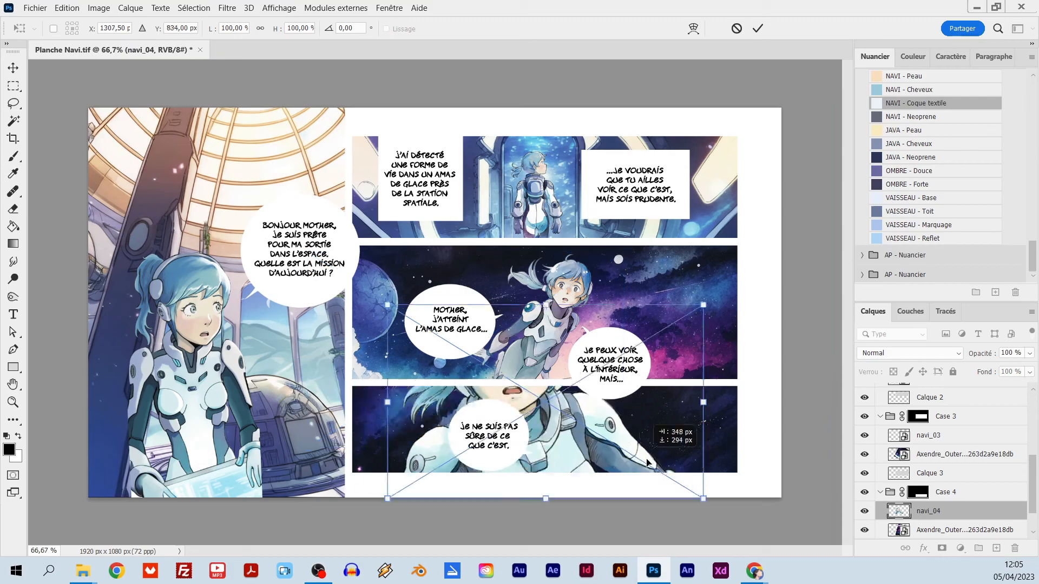
drag(788, 364, 765, 377)
drag(618, 445, 610, 449)
key(Return)
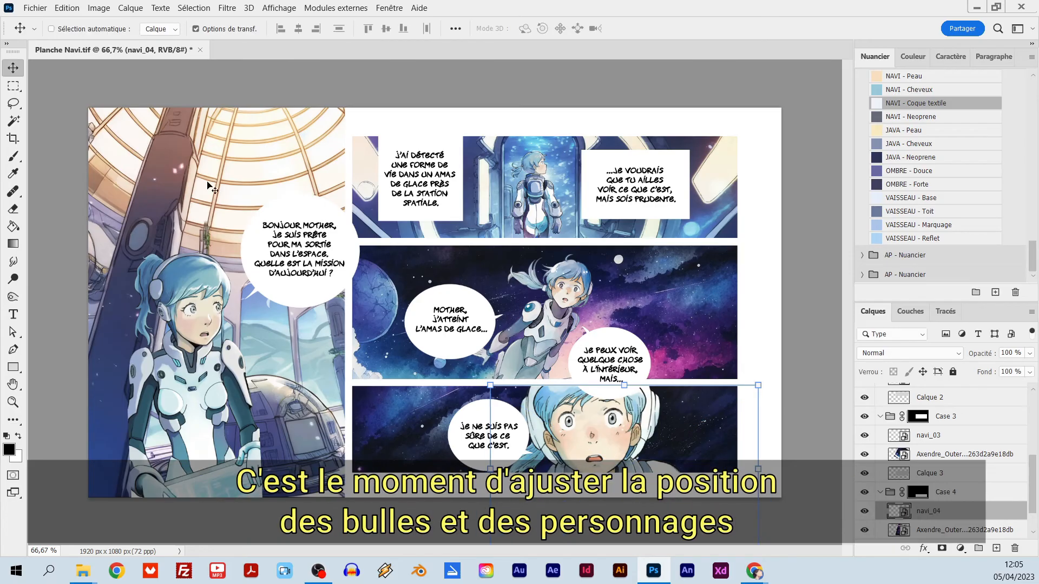
Step: Marquee-select the "Je peux voir quelque chose à l'intérieur, mais..." bubble shape, reposition it, deselect, and select its text layer
key(m)
ctrl+right_click(602, 397)
click(623, 415)
drag(551, 306, 645, 392)
key(v)
key(ctrl+d)
click(13, 68)
ctrl+right_click(591, 360)
click(622, 373)
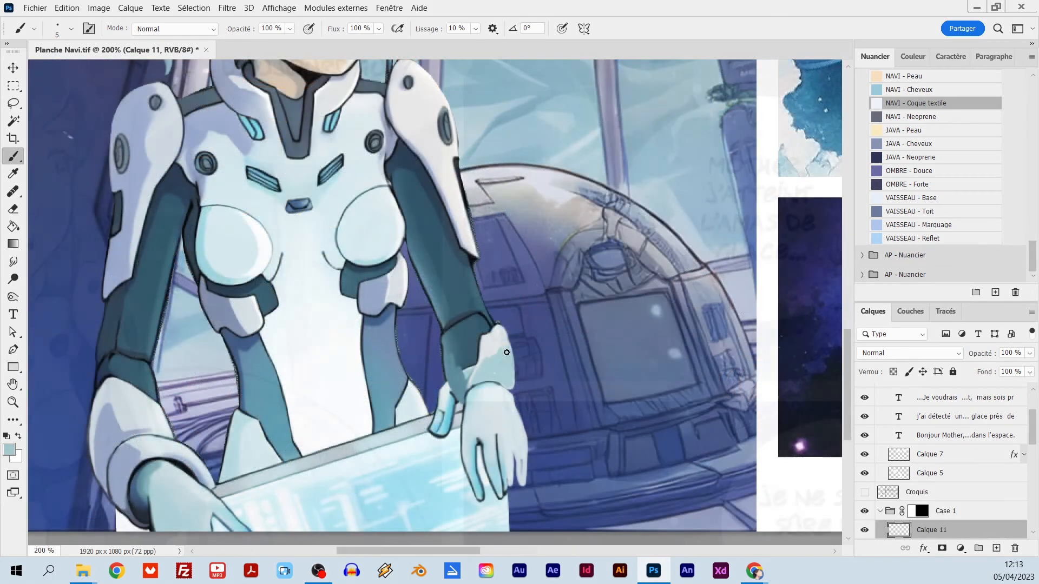
Step: Paint Navi's missing forearm and cuff on Calque 11 with the Brush, sampling the dark teal from the sleeve
drag(507, 352, 501, 344)
alt+click(463, 359)
drag(467, 381, 471, 372)
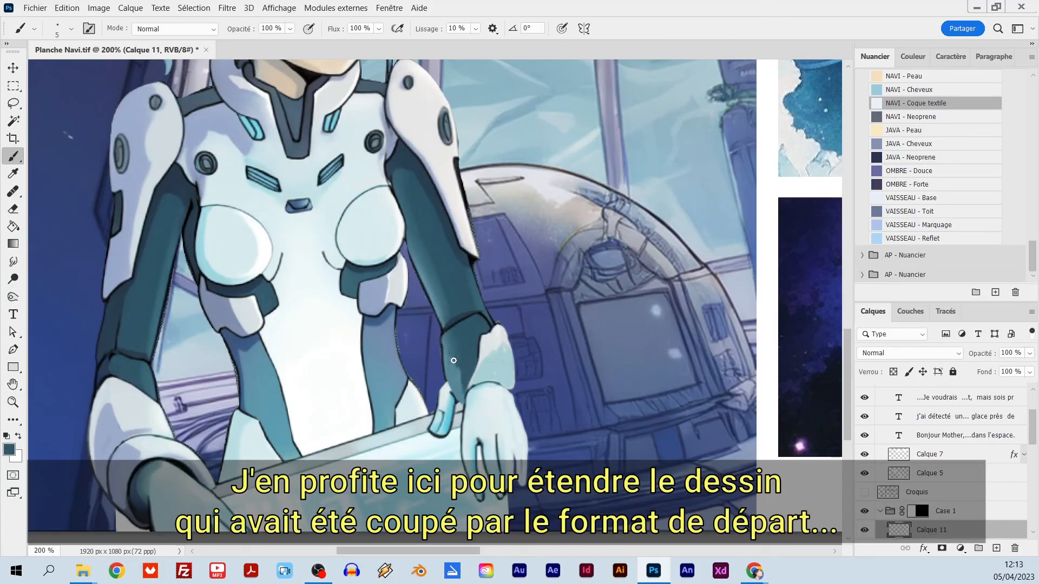
Step: Erase the old thumb remnant beside the repainted wrist on the navi_01 layer, then return to Calque 11 with the Brush
click(13, 209)
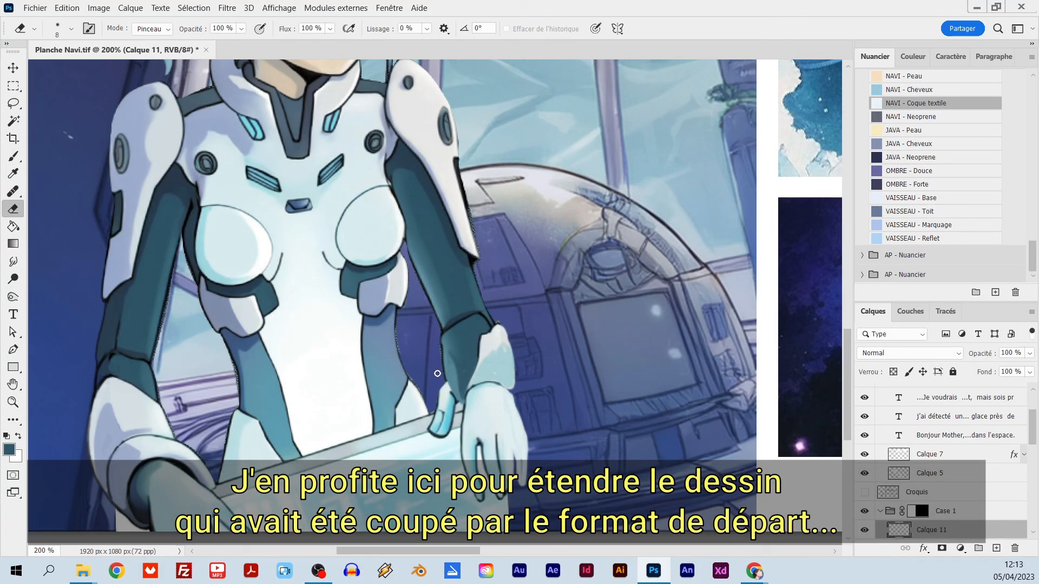
scroll(1030, 445, down, 3)
click(929, 468)
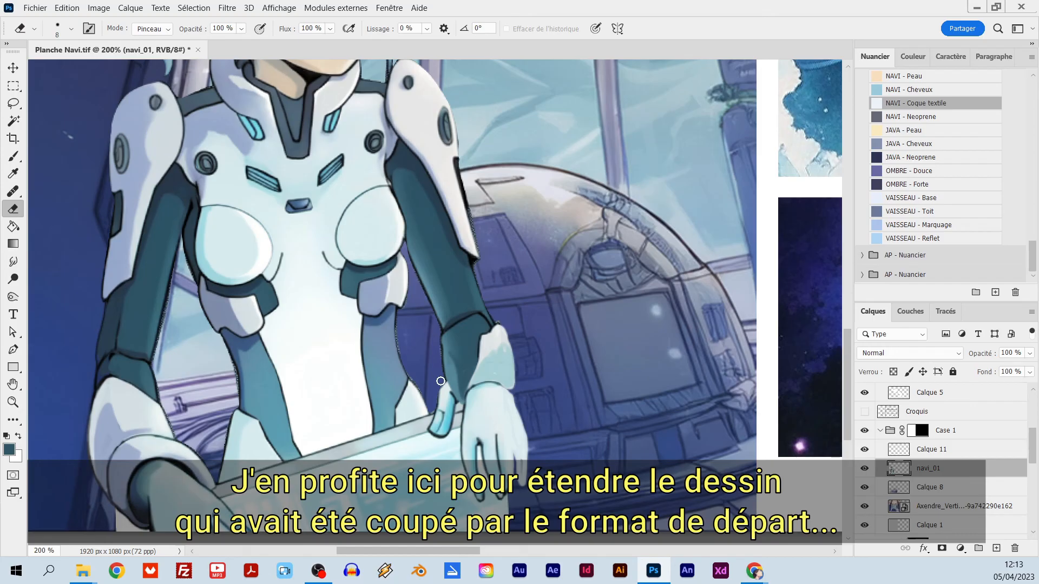
ctrl+click(455, 337)
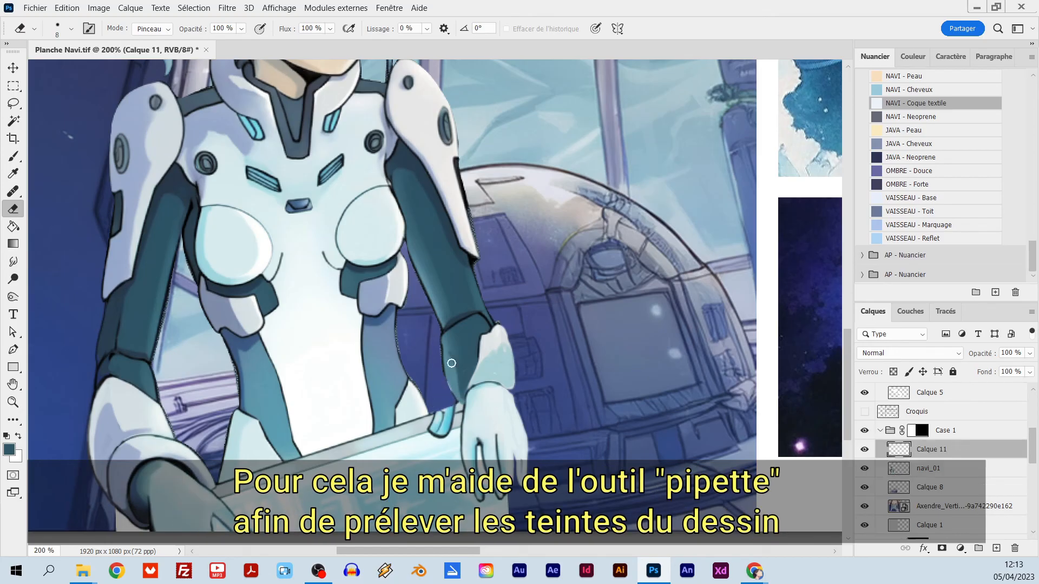
key(b)
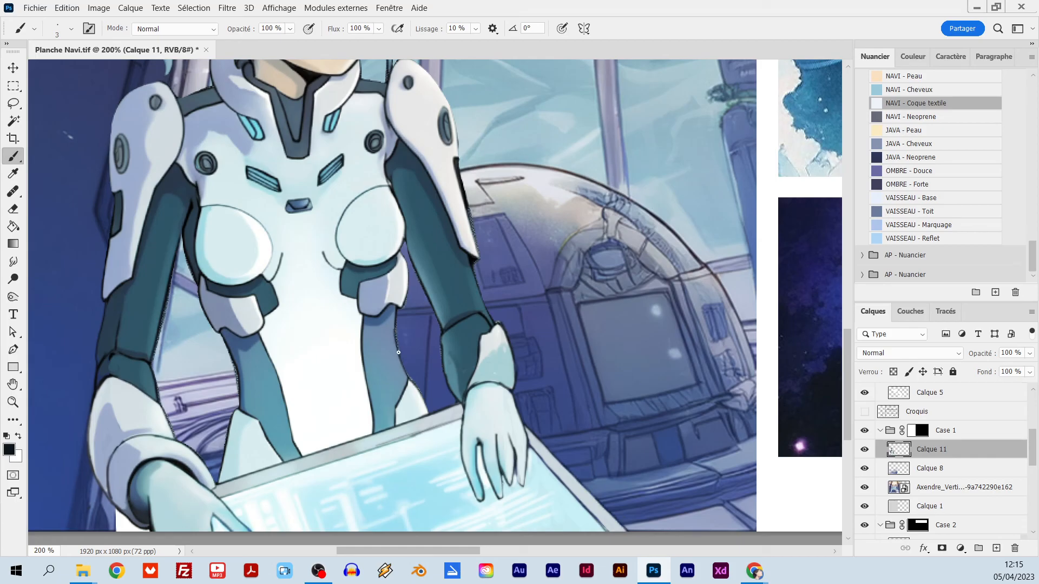
Step: Erase the stray cut-out pixels along Navi's waist on Calque 11 and bring the whole page back into view
key(e)
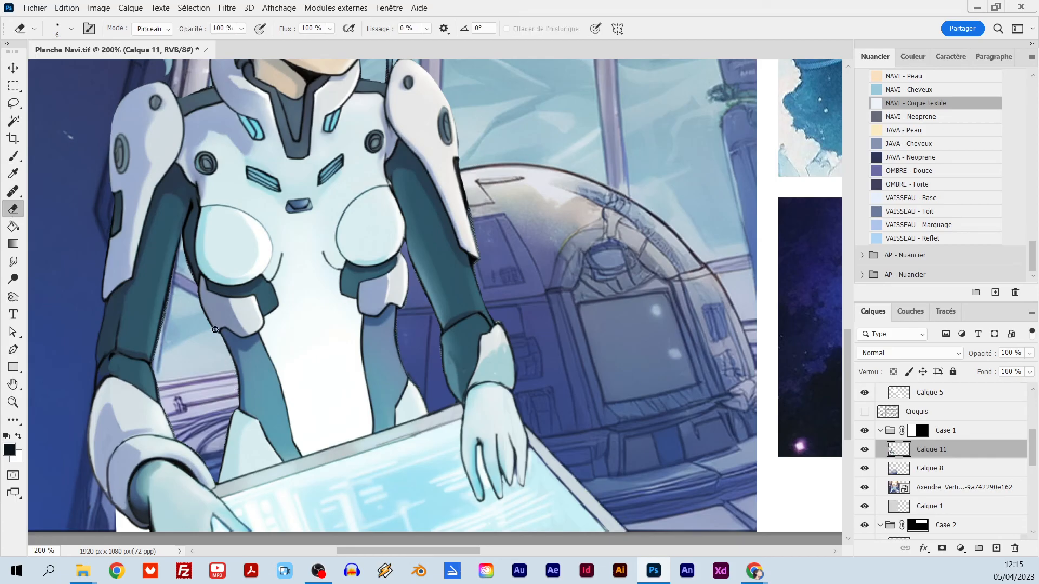
key(ctrl+minus)
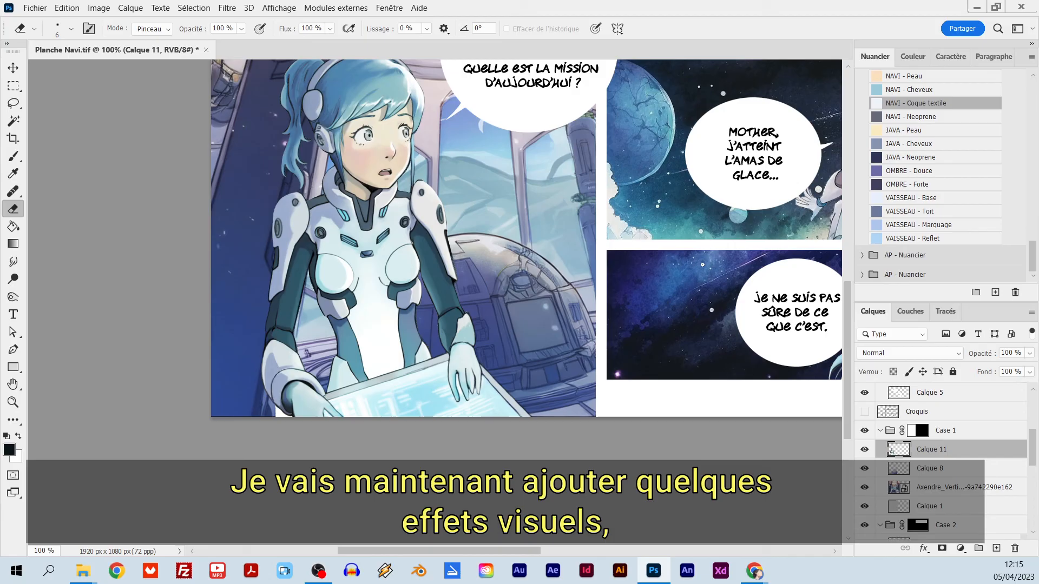
key(v)
drag(607, 162, 568, 256)
click(13, 86)
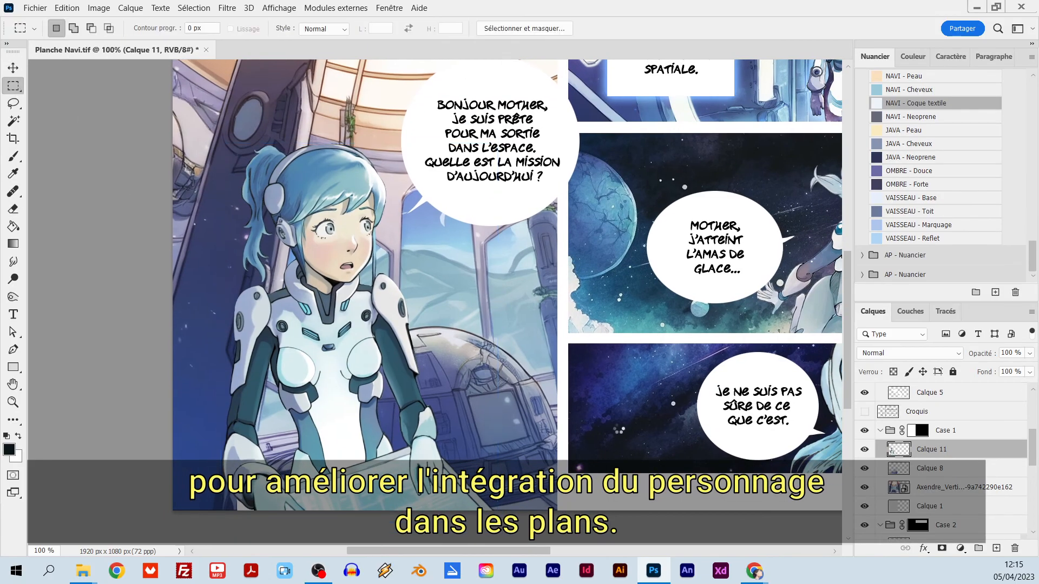
key(ctrl+minus)
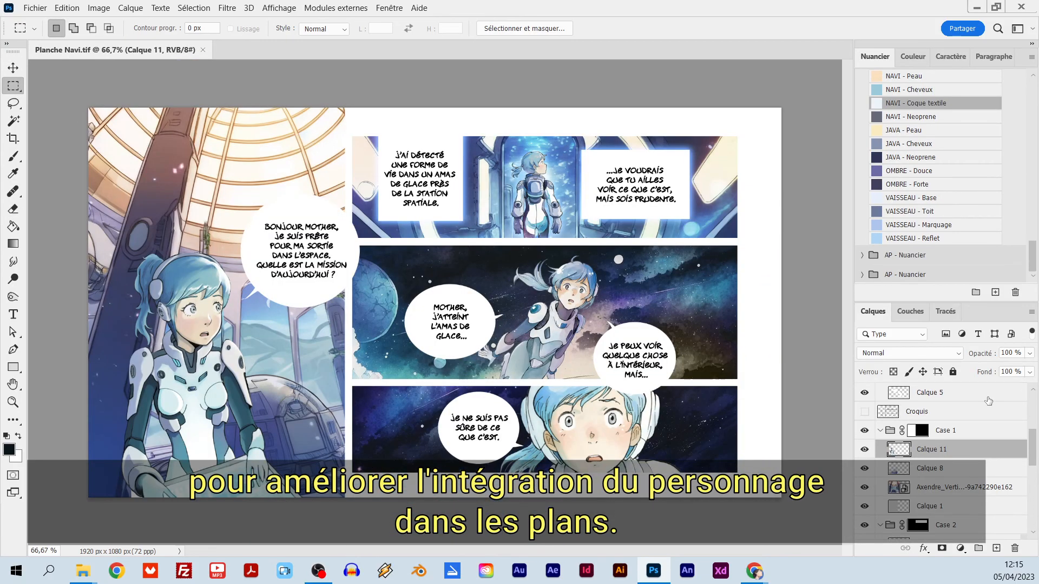
Step: Add a thin dark outside stroke and an outer glow to Calque 11 as layer styles
double_click(984, 452)
click(441, 308)
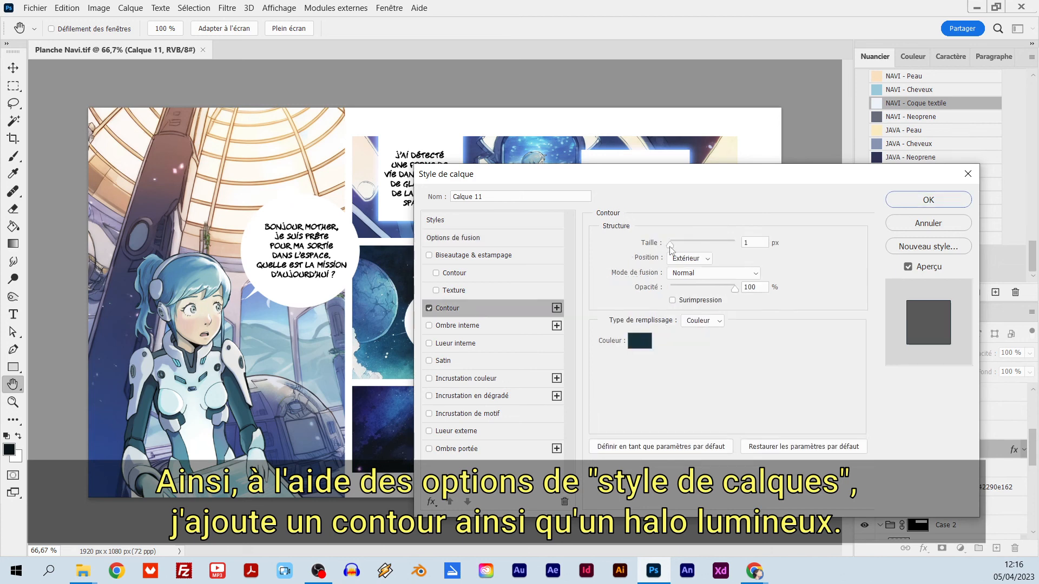
drag(671, 245, 673, 249)
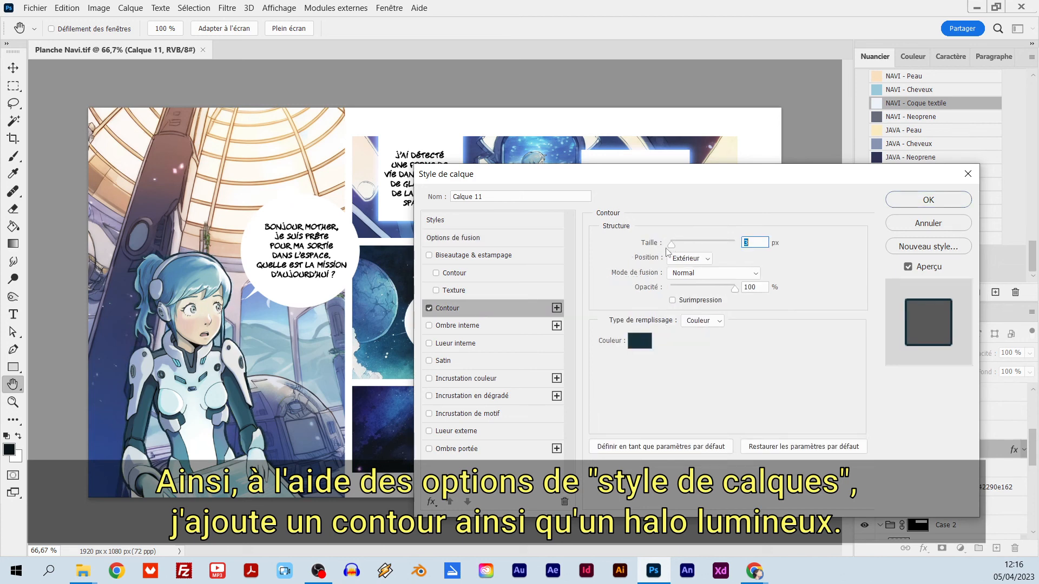
click(458, 431)
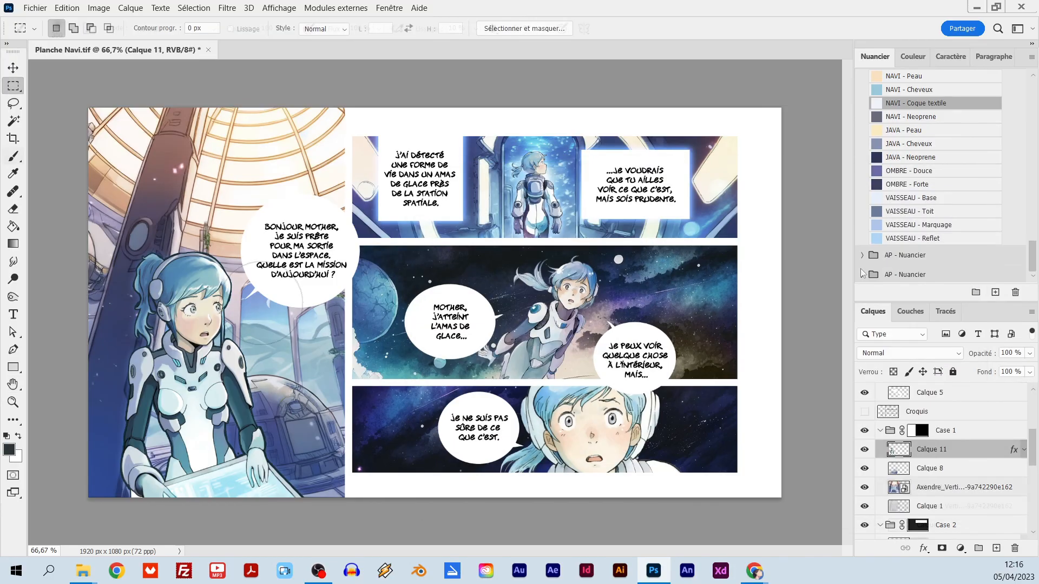
Step: Set a new layer behind Navi in Case 1 to Incrustation and brush soft white light over the beam, enlarging the brush to 500 px
click(909, 353)
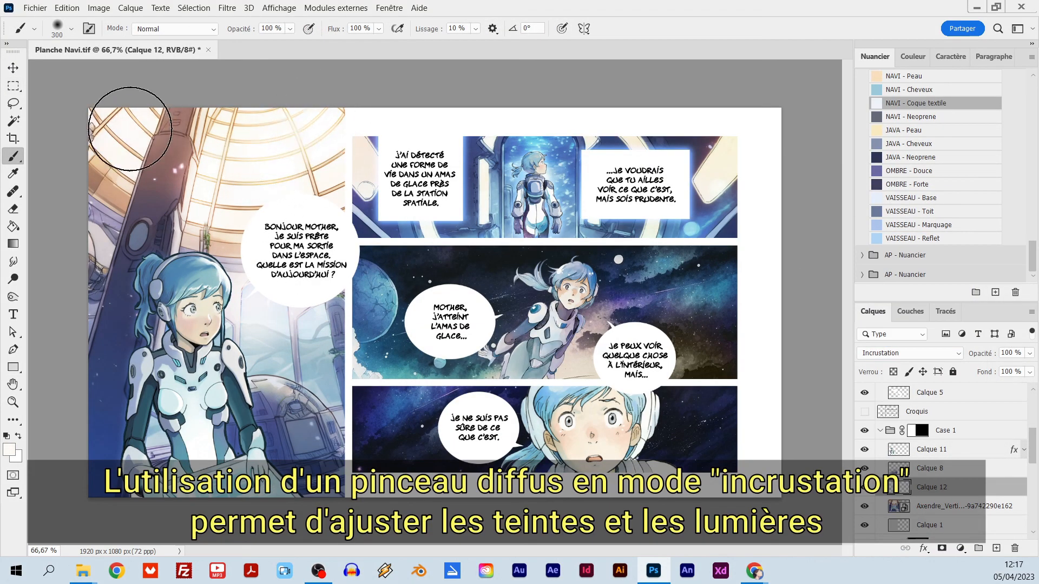
drag(135, 119, 135, 249)
key(bracketright)
key(bracketright)
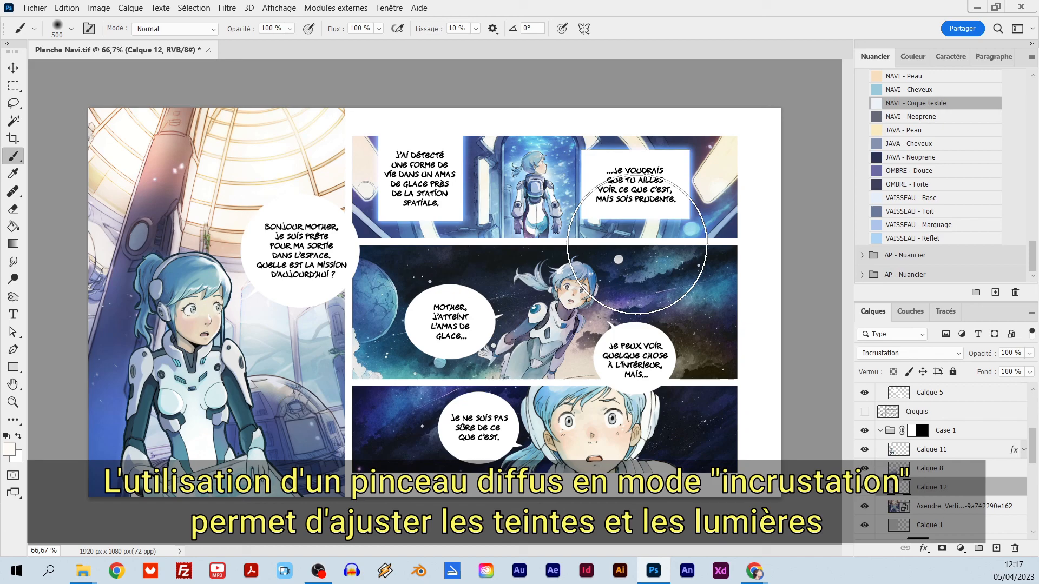
Step: Add a layer behind navi_02 in Case 2, brush a soft white glow, set it to Incrustation, and add another layer beneath it
key(v)
right_click(560, 179)
click(609, 191)
key(ctrl+shift+alt+n)
click(13, 157)
click(920, 354)
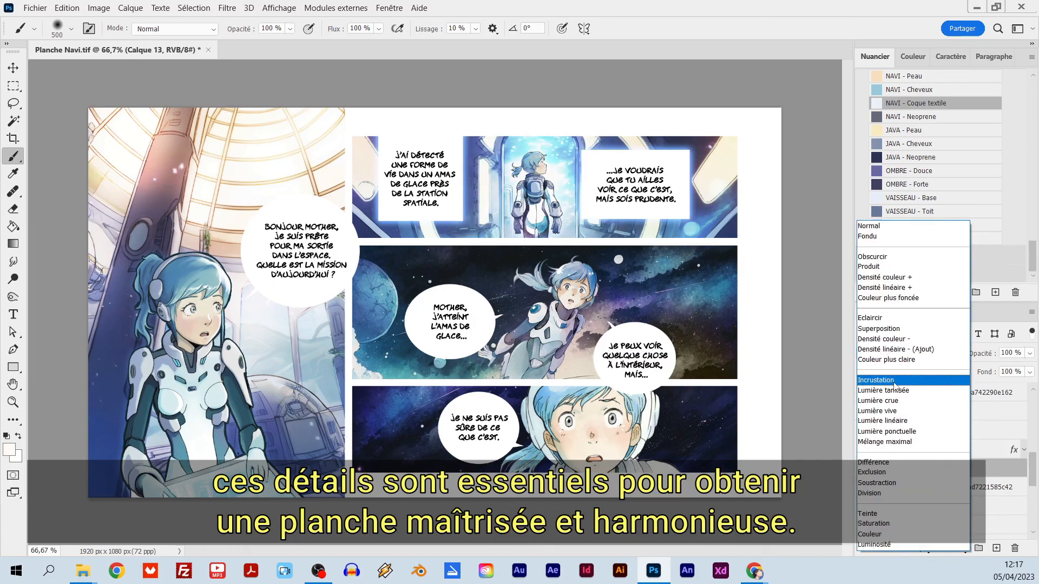
click(894, 380)
key(ctrl+shift+alt+n)
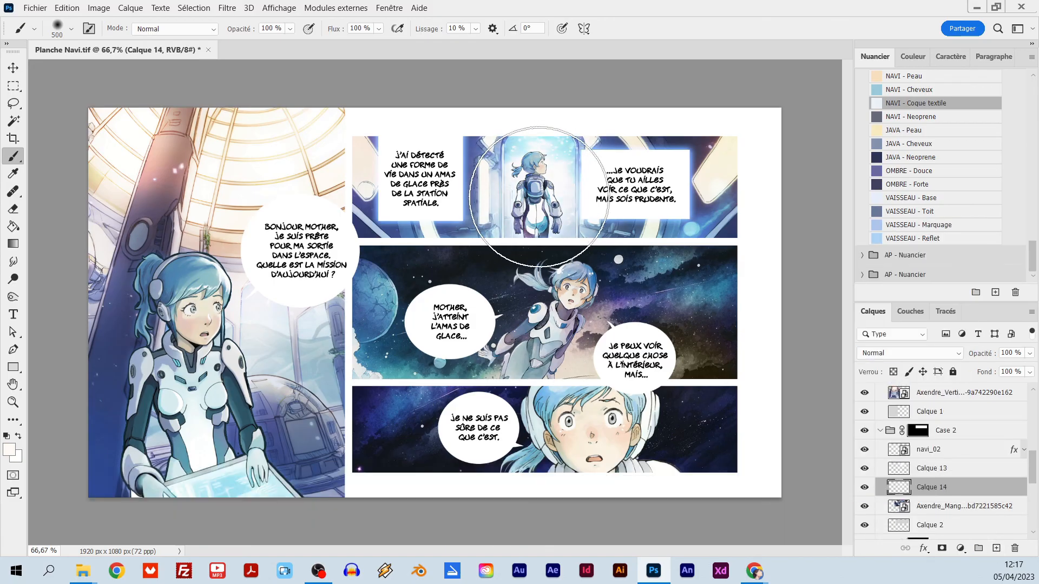